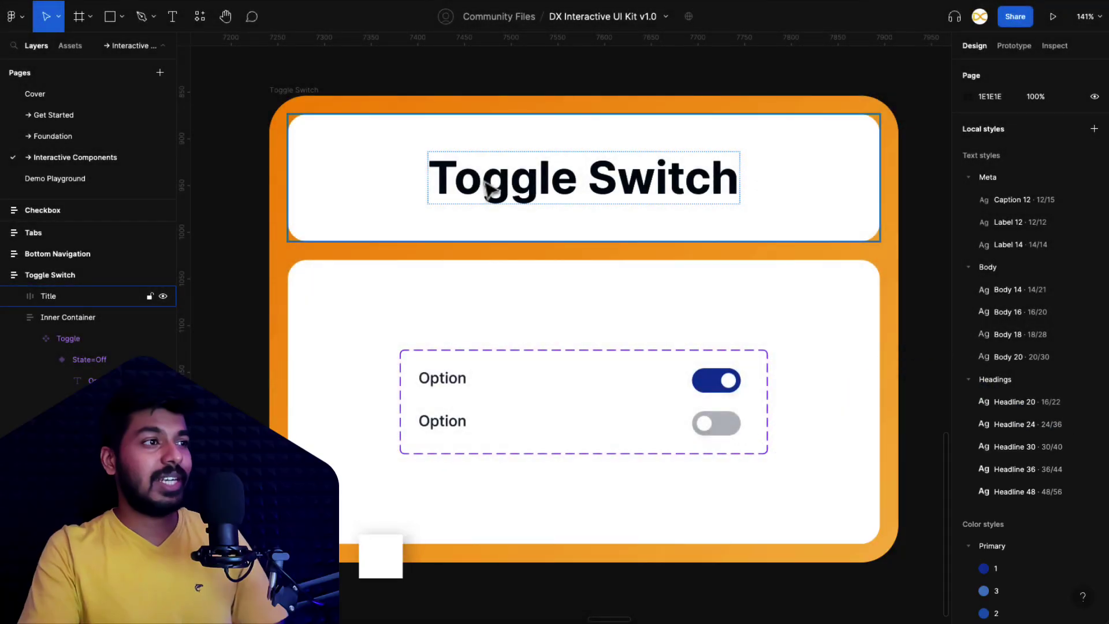
Step: Deselect the title and select the Toggle component set to reveal its State and Label properties
left_click(236, 181)
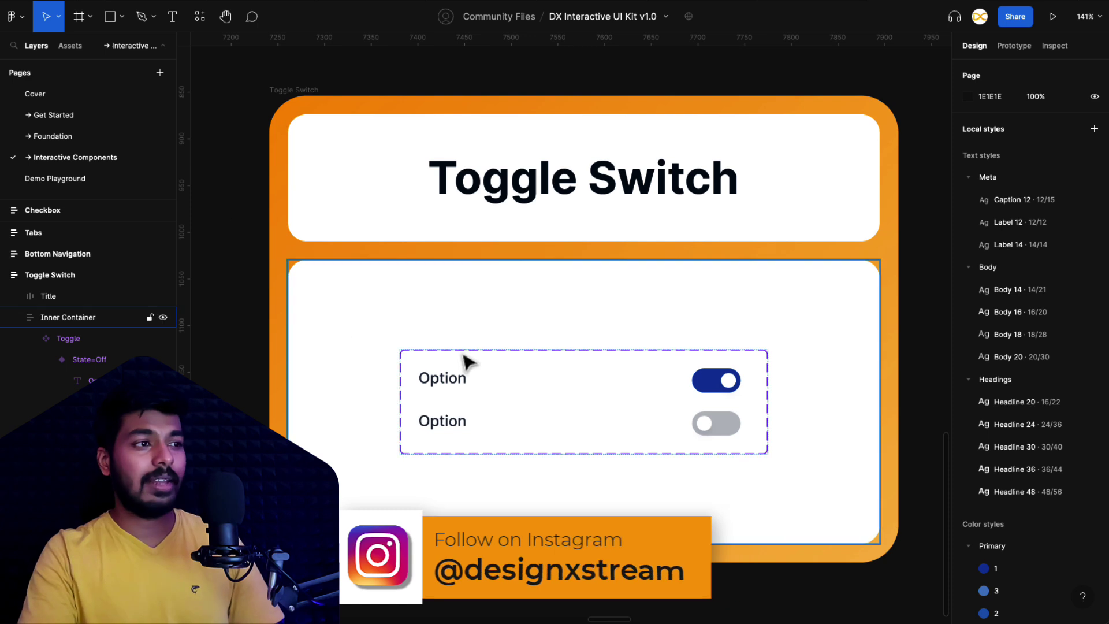
double_click(494, 398)
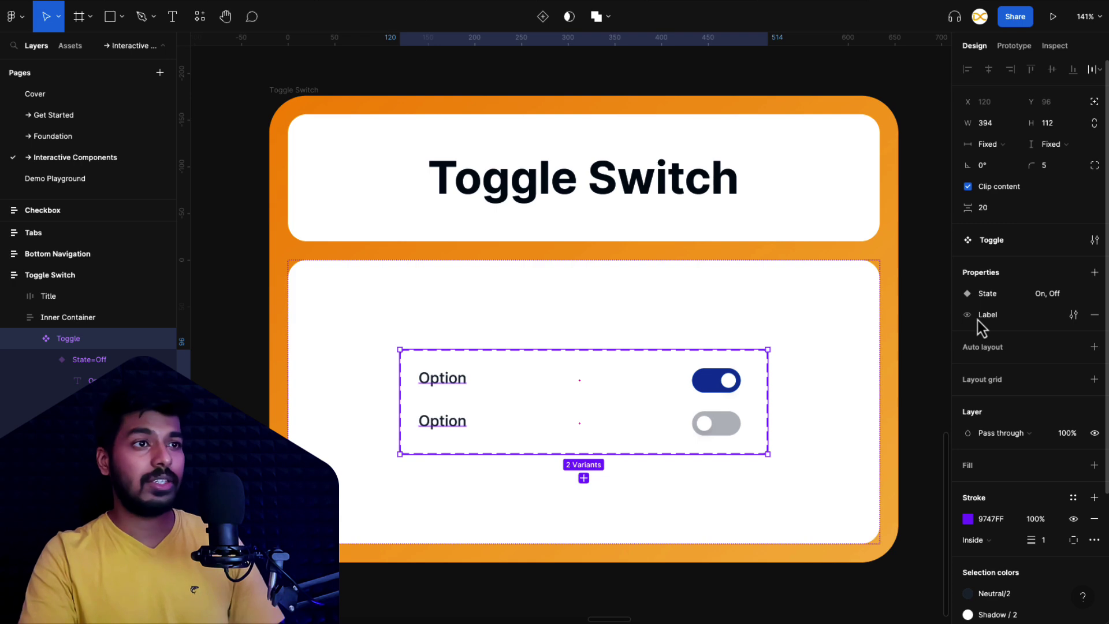
Step: On Demo Playground, replace the Checkbox with a Toggle instance centered in the phone frame
left_click(93, 181)
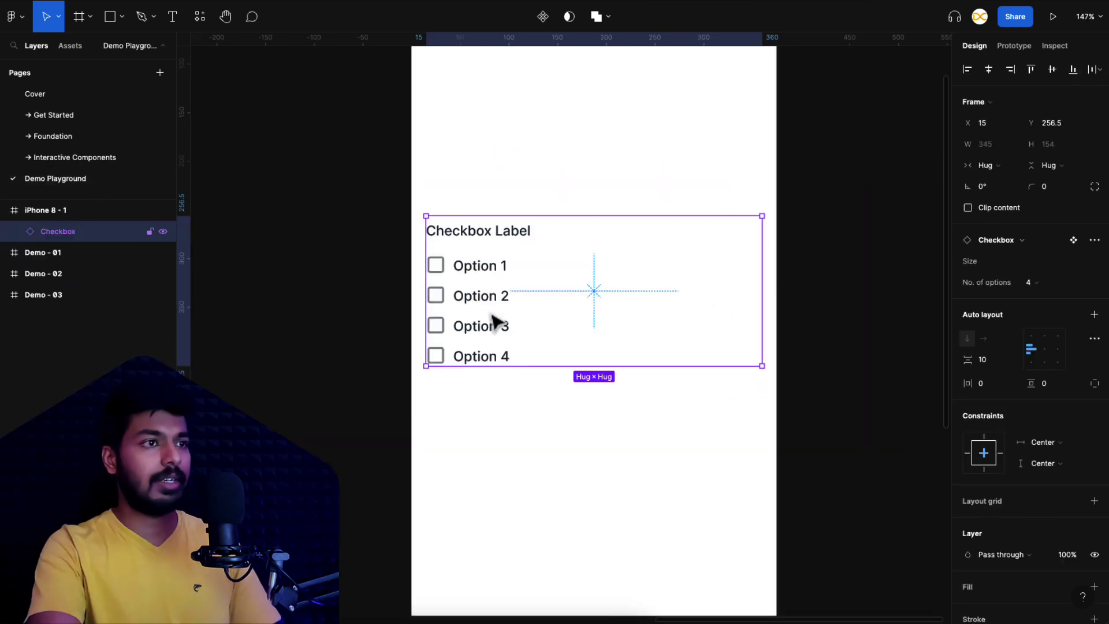
key("Delete")
left_click(67, 56)
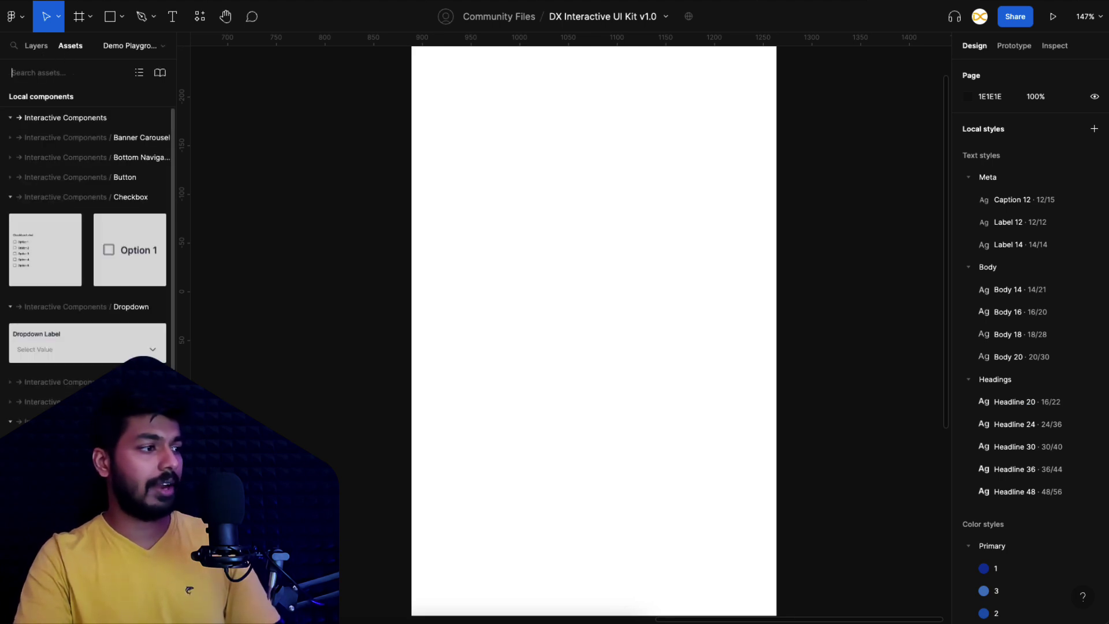
scroll(87, 231, "down", 2)
left_click_drag(130, 405, 502, 300)
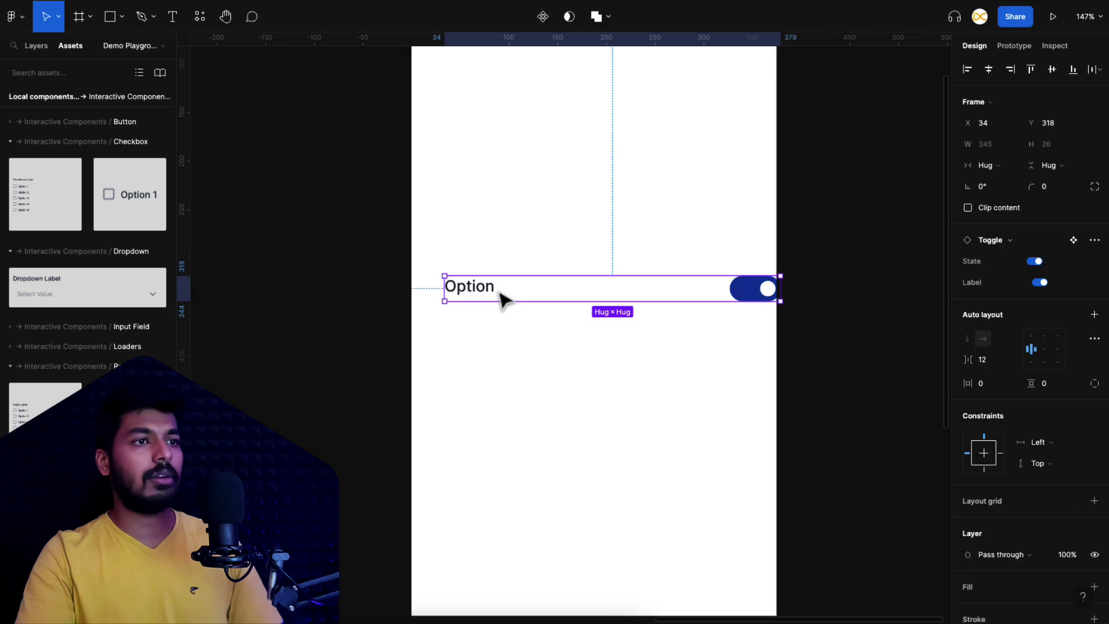
left_click(988, 69)
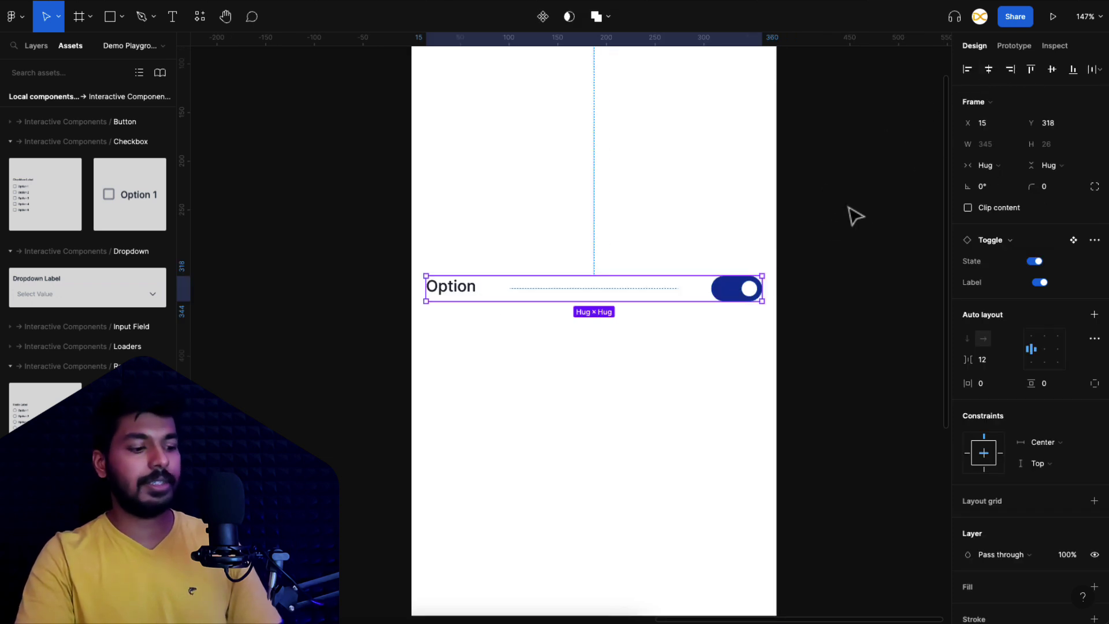
Step: Duplicate the toggle row twice, stacking the copies below the first
key("ctrl+d")
left_click_drag(715, 299, 725, 344)
key("ctrl+d")
left_click(801, 364)
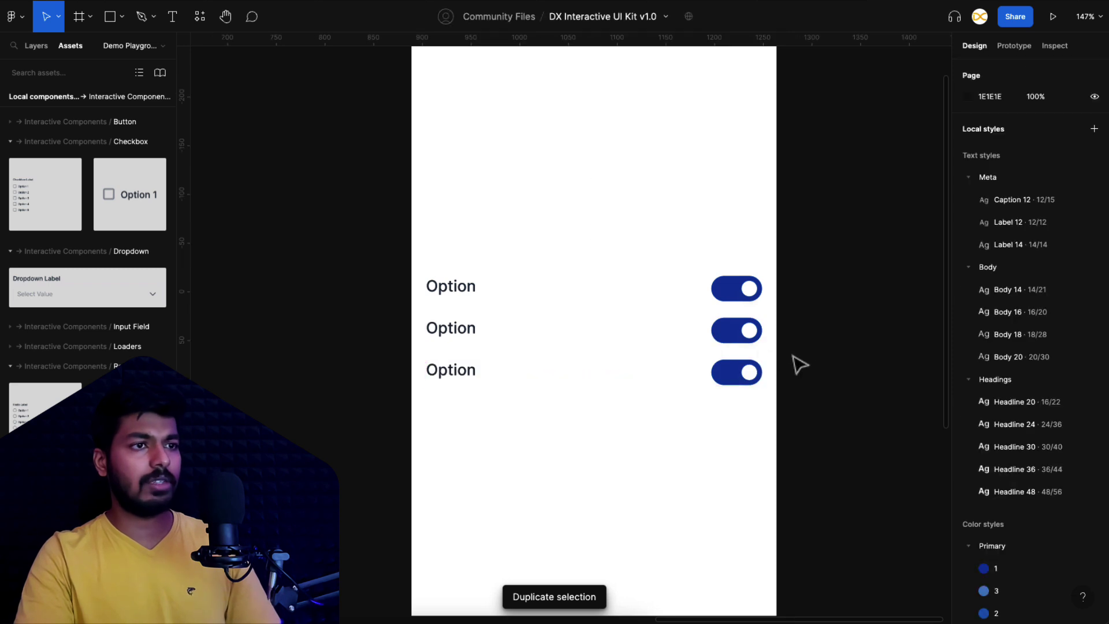
Step: Hide the second toggle's label and switch the third toggle's State to Off
left_click(731, 341)
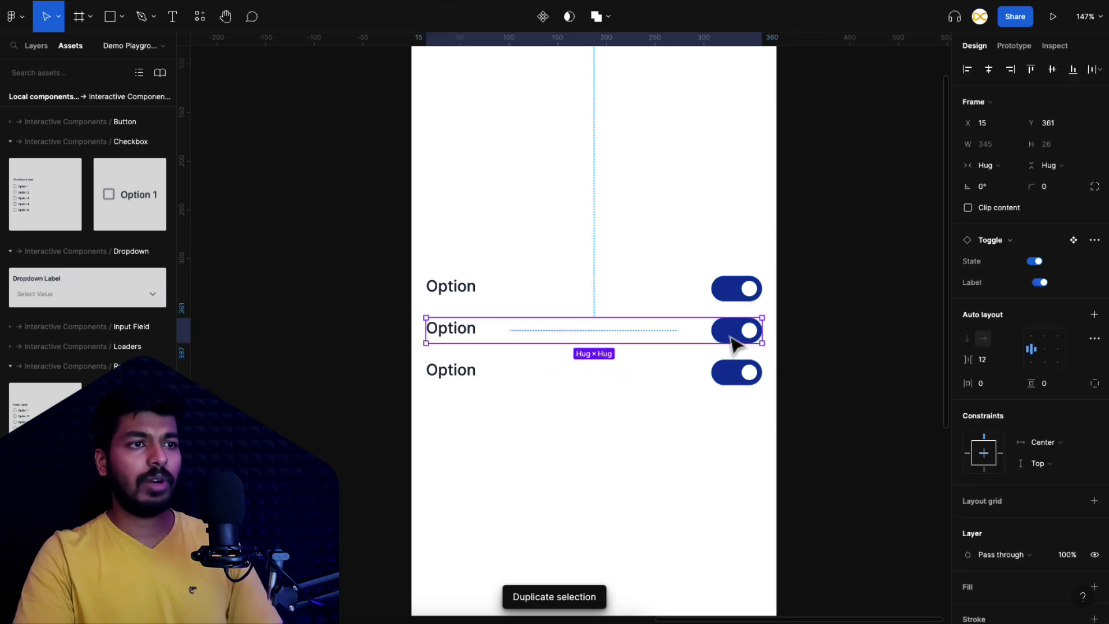
left_click(1040, 282)
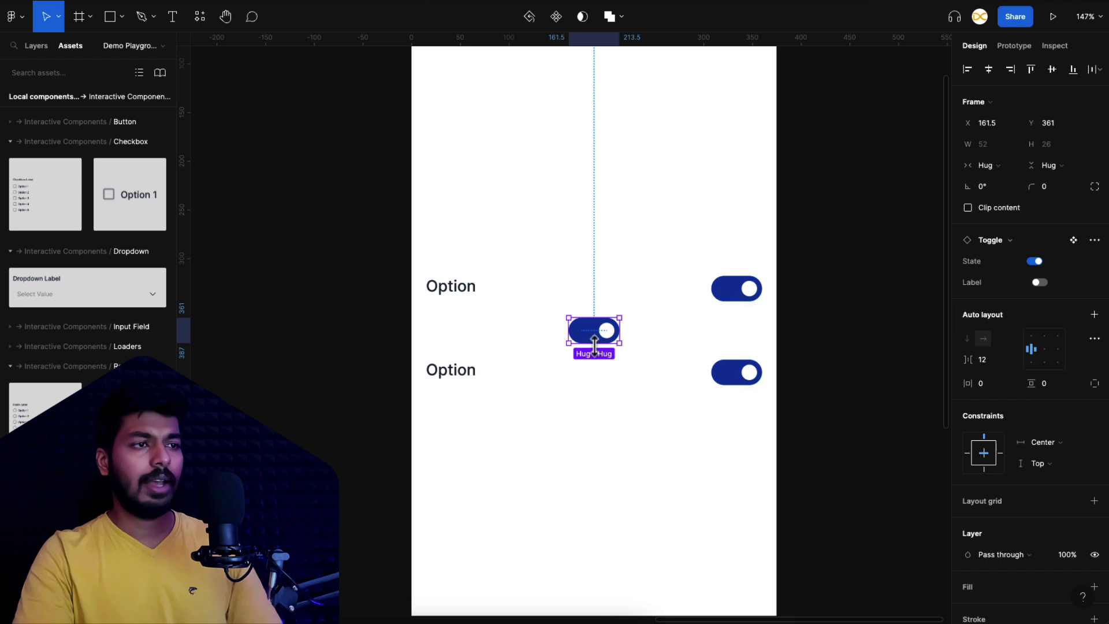
left_click_drag(595, 347, 738, 346)
left_click(735, 386)
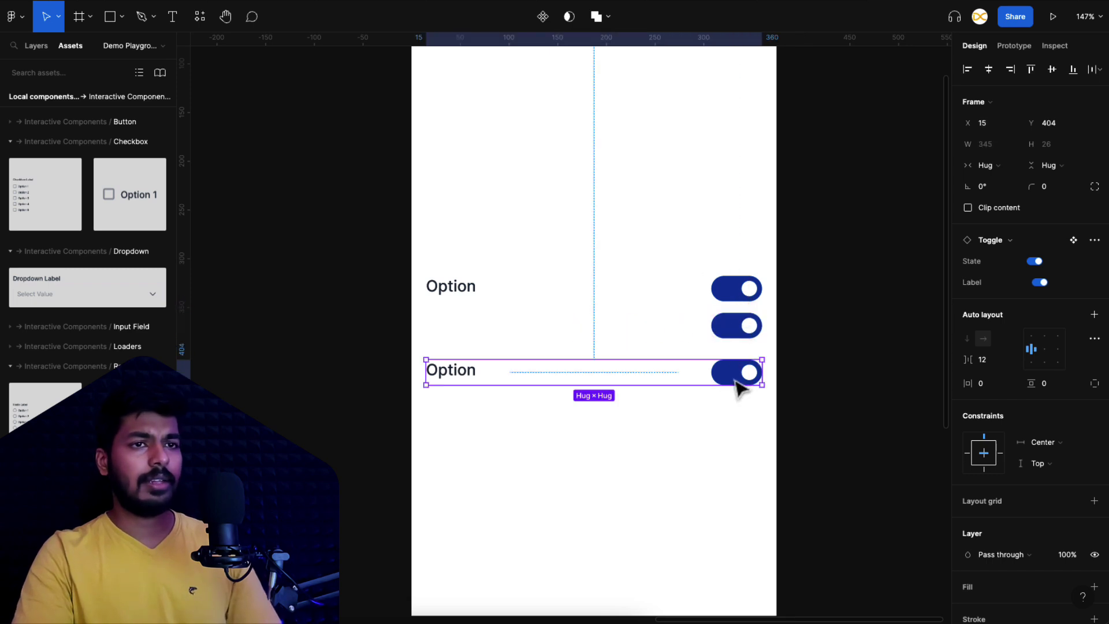
left_click(1035, 262)
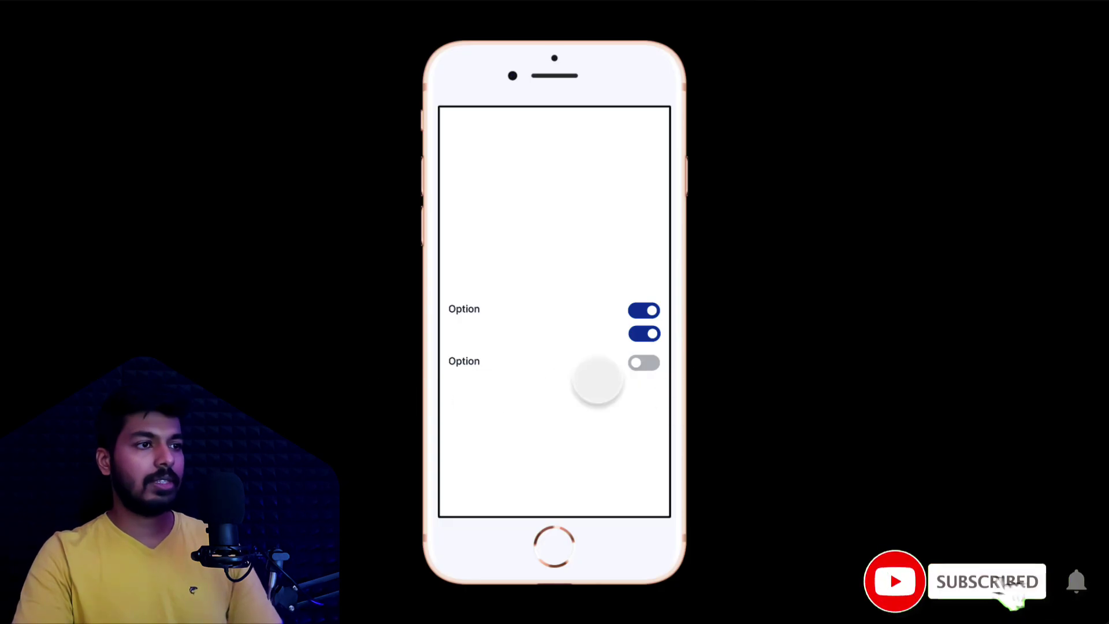
Step: In the preview, turn the third toggle on, then the second and top toggles off
left_click(644, 363)
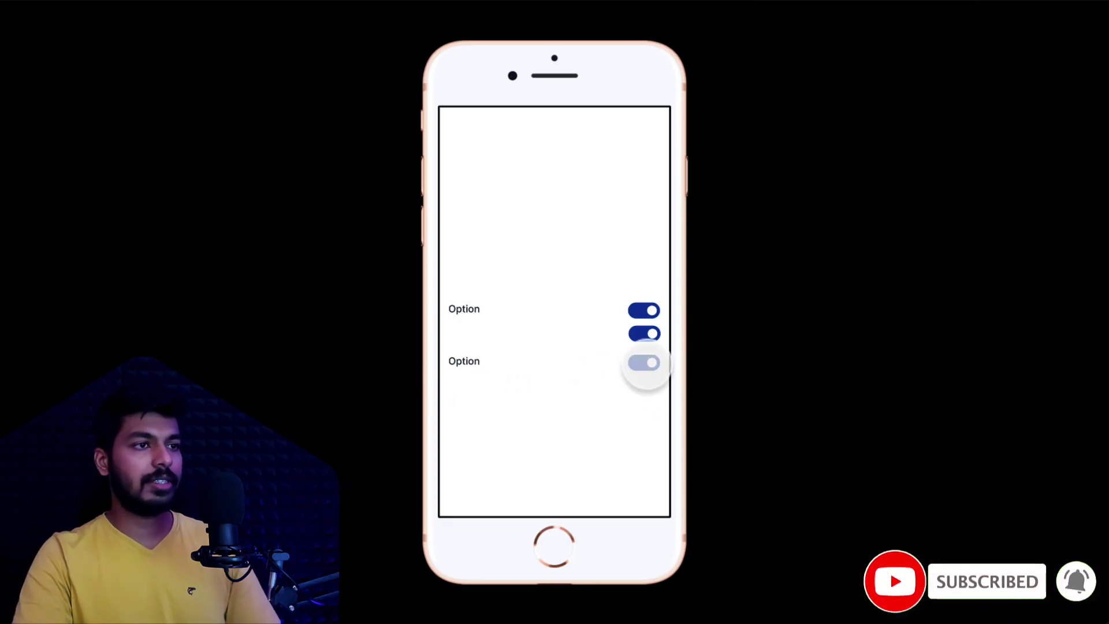
left_click(644, 334)
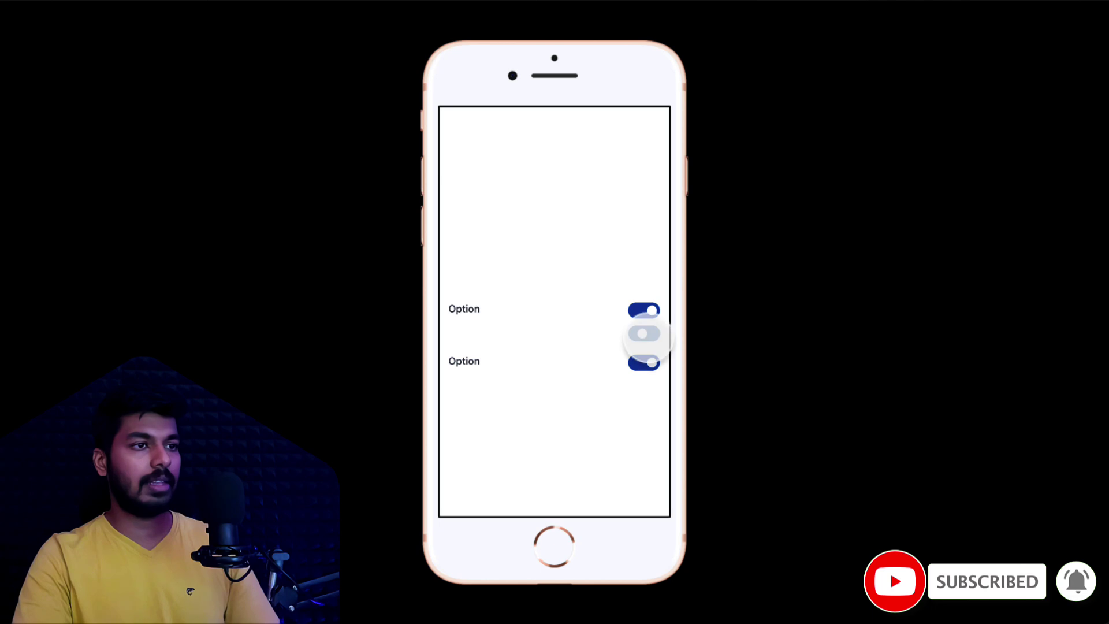
left_click(645, 310)
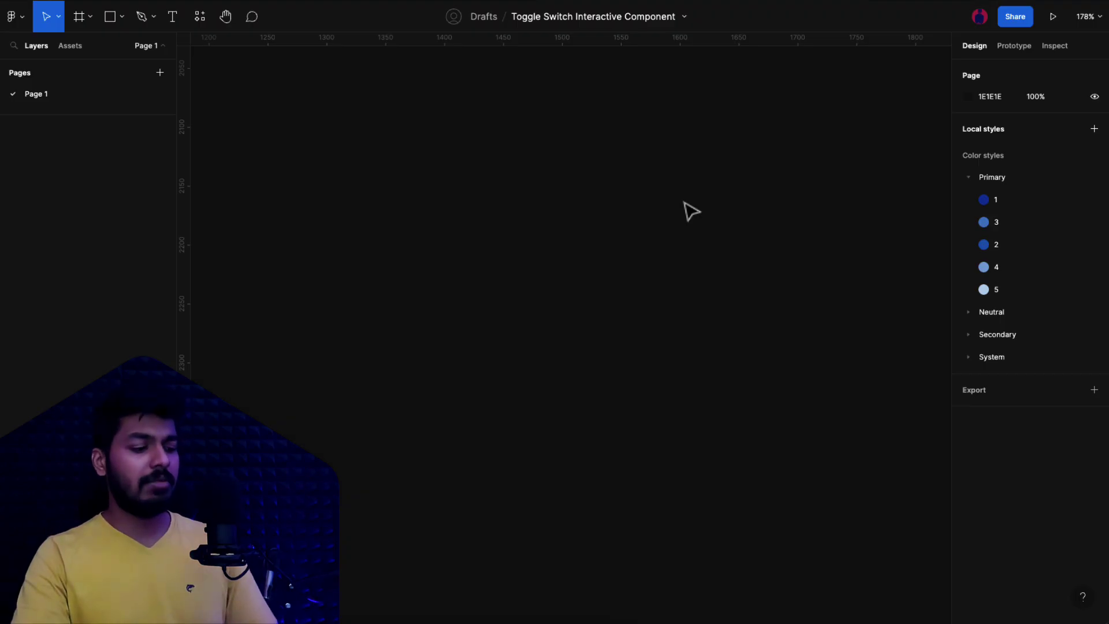
Step: Draw Frame 1 and paste the toggle reference image into it, nudged up one pixel
key("f")
left_click_drag(316, 148, 884, 394)
key("ctrl+v")
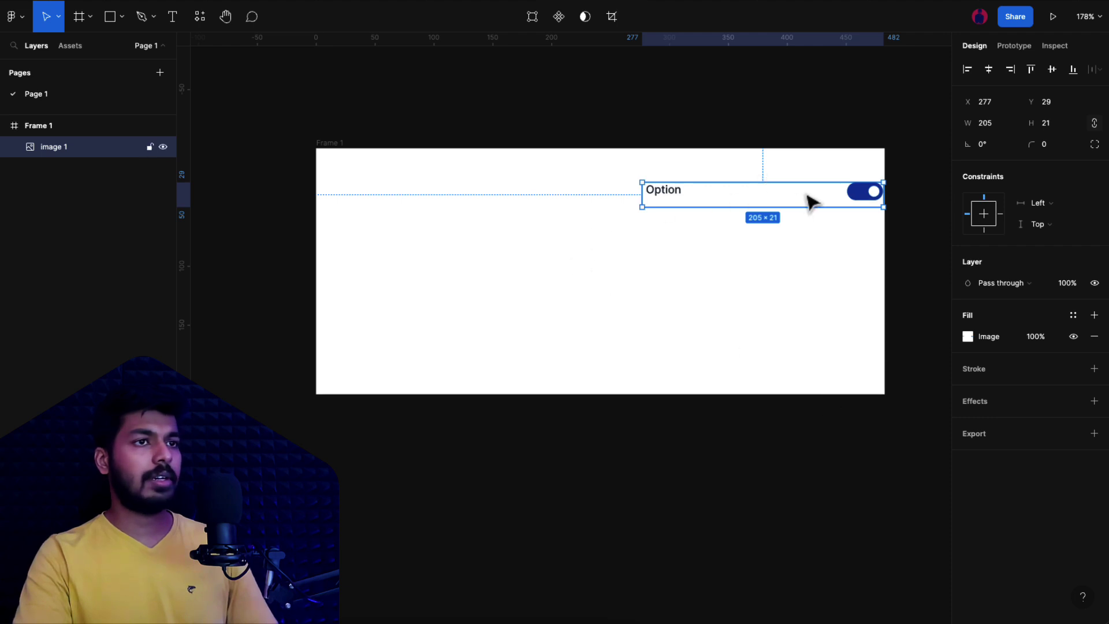
key("Up")
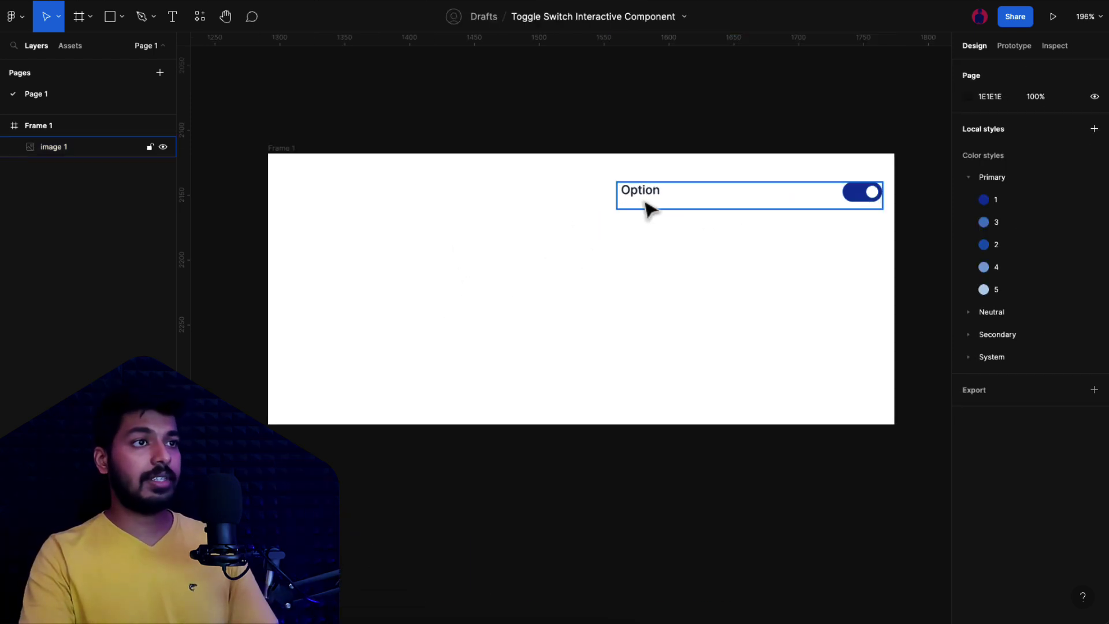
Step: Add a 'Label' text layer at the frame's left side
key("t")
left_click(309, 237)
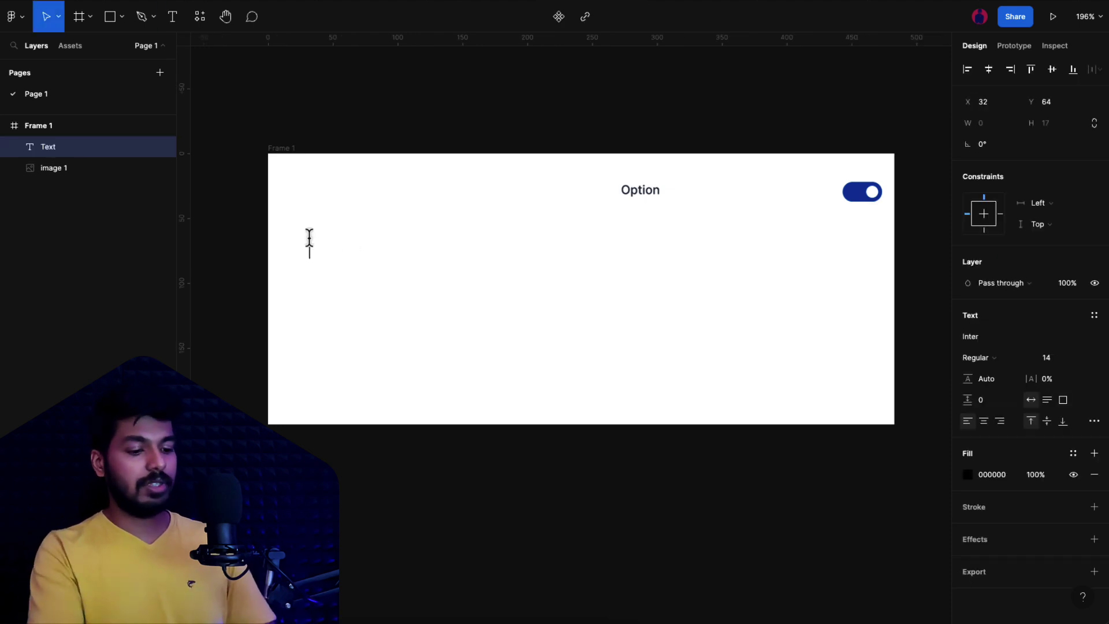
type("Label")
key("Escape")
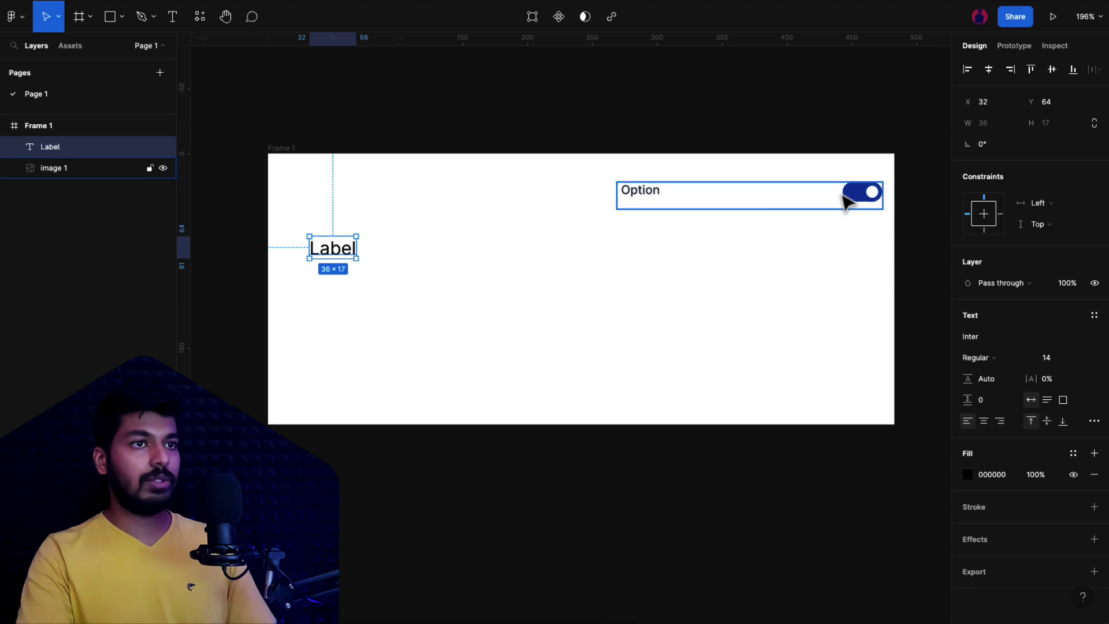
left_click(439, 269)
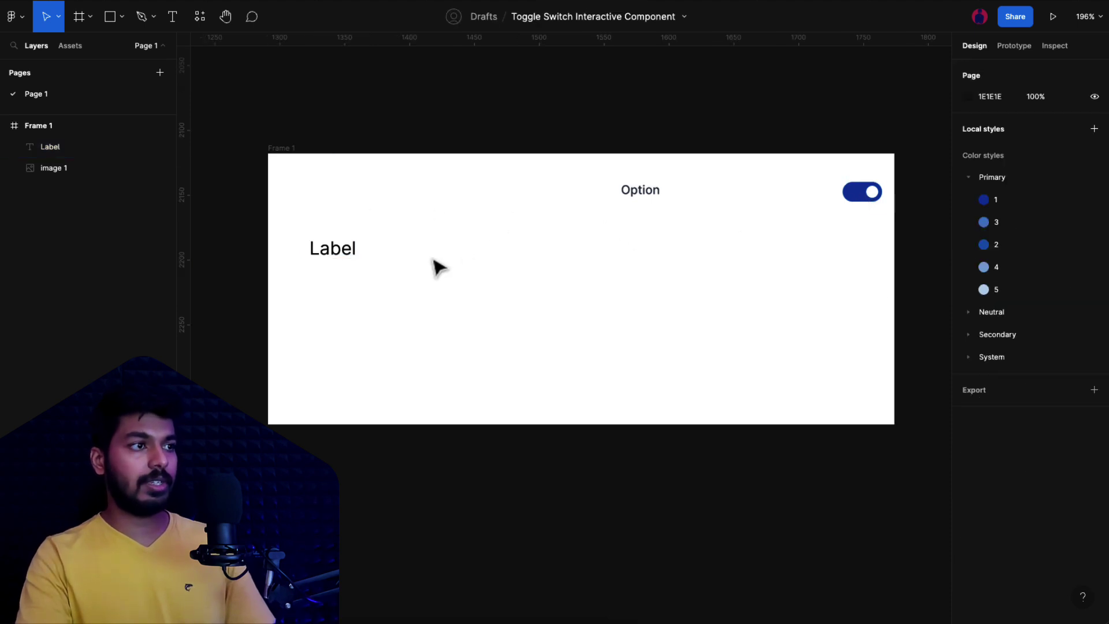
Step: Draw a 52×26 rectangle right of Label with corner radius 30 as the pill track
scroll(434, 266, "up", 3)
key("r")
left_click_drag(493, 233, 558, 255)
left_click(1002, 126)
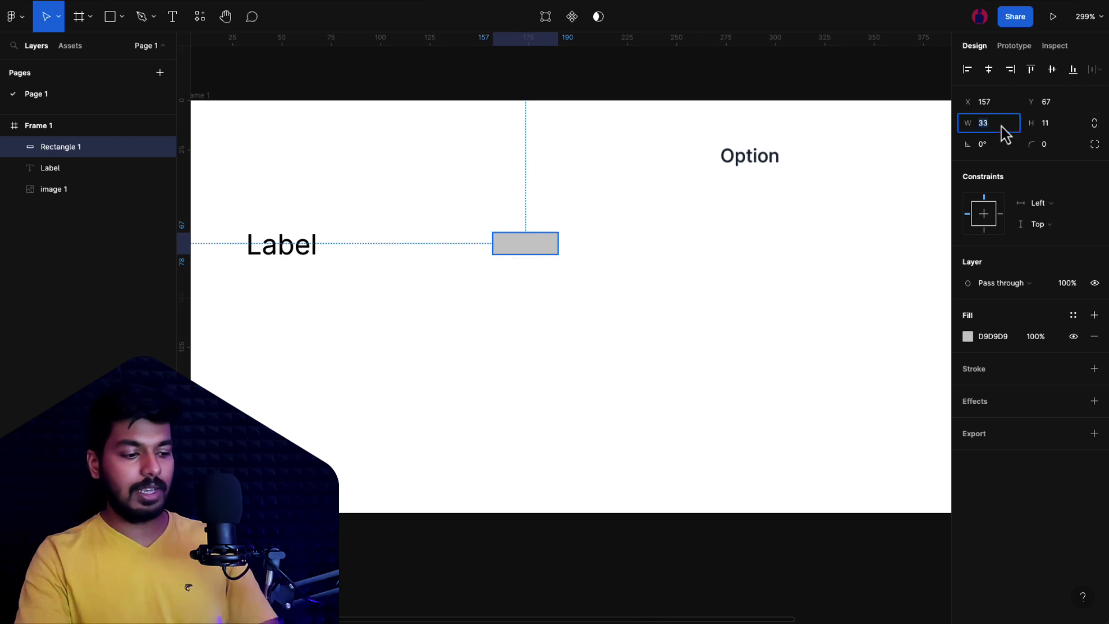
type("52")
key("Tab")
type("2")
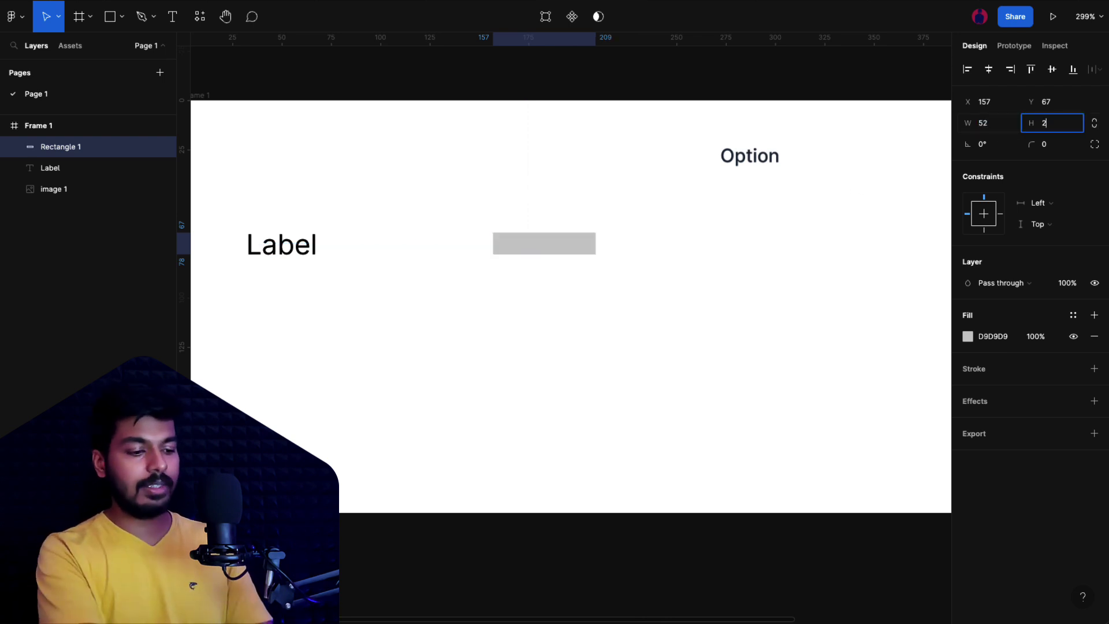
type("6")
key("Return")
left_click(1049, 146)
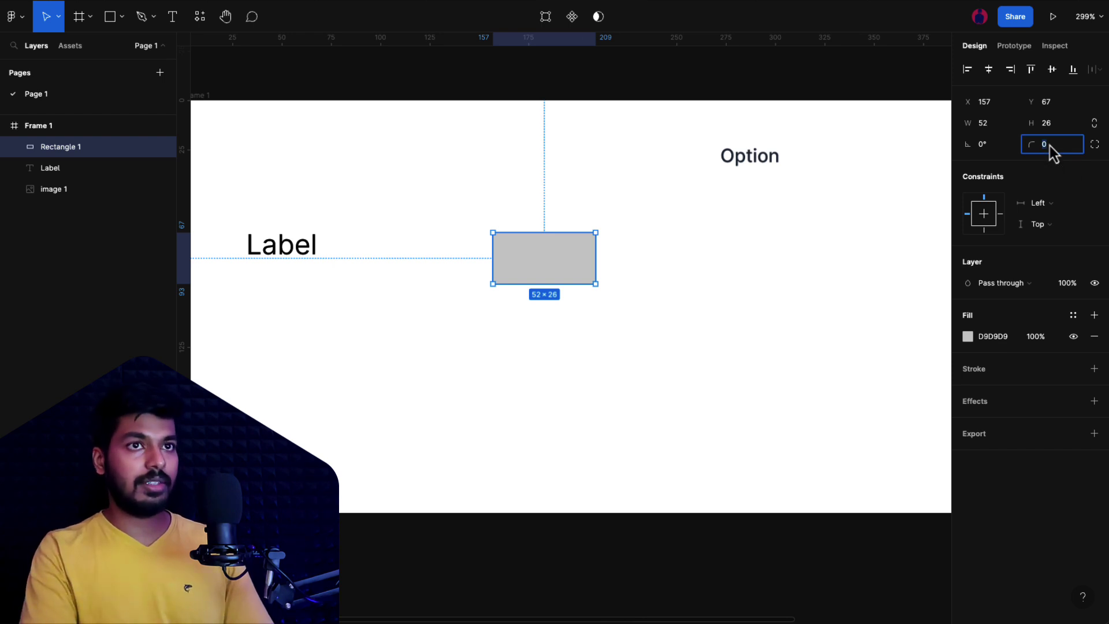
type("30")
key("Return")
left_click(633, 277)
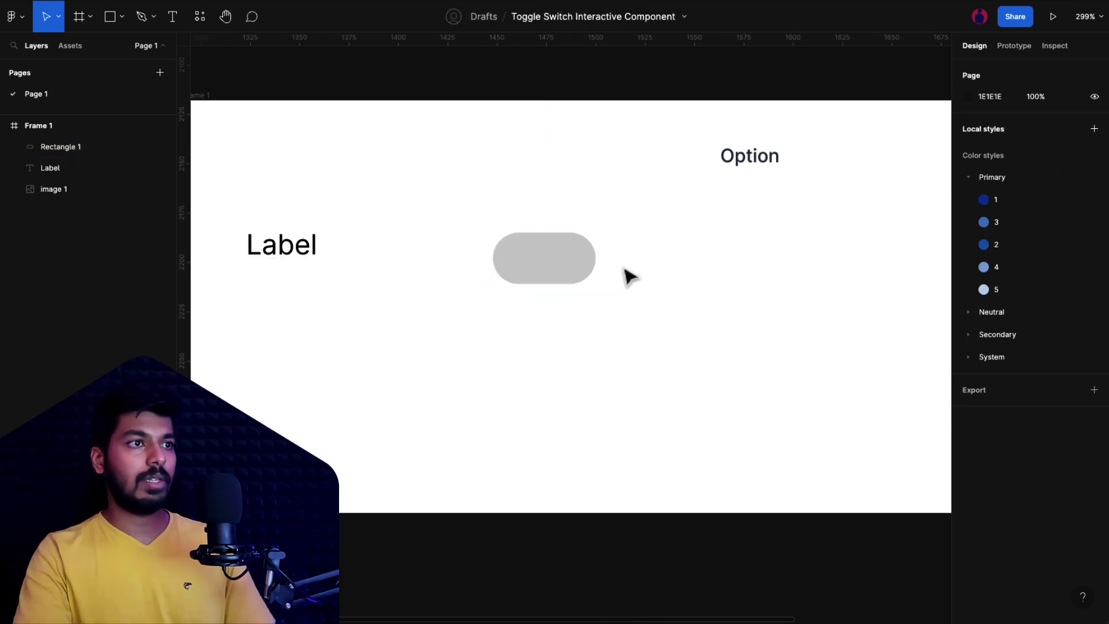
Step: Duplicate the pill and resize the copy to a 16×16 circle
left_click(560, 273)
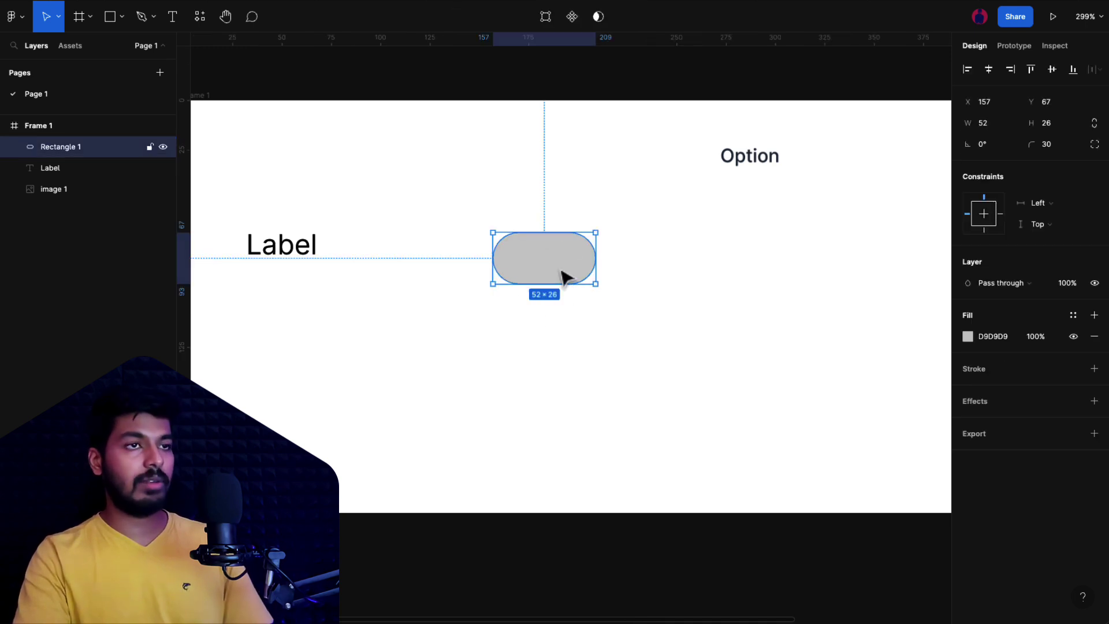
scroll(564, 277, "down", 3)
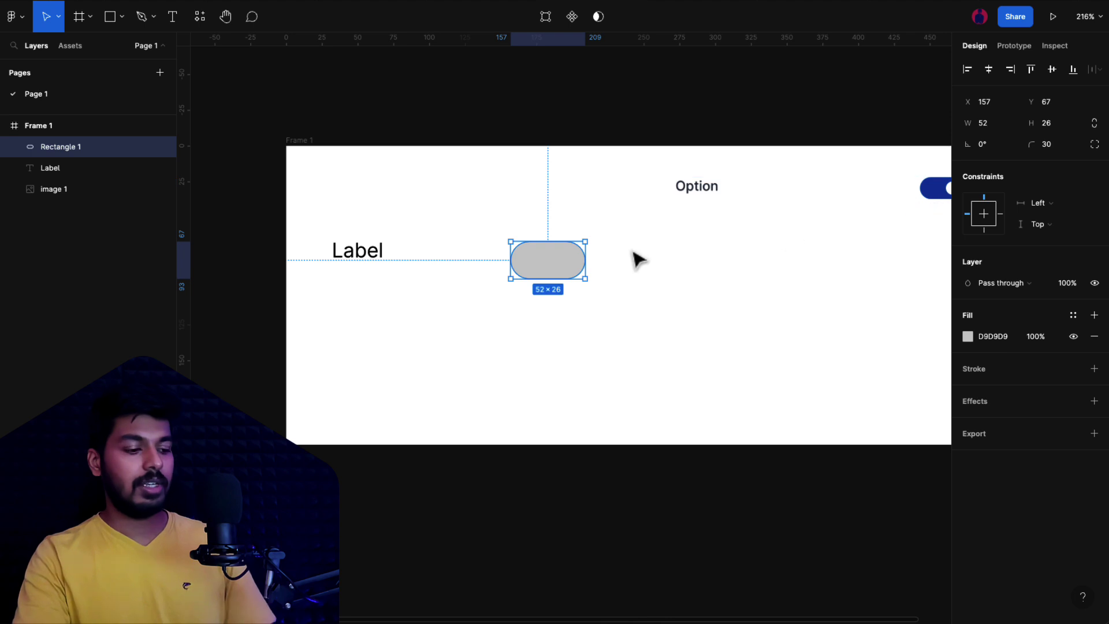
scroll(638, 260, "up", 1)
key("ctrl+d")
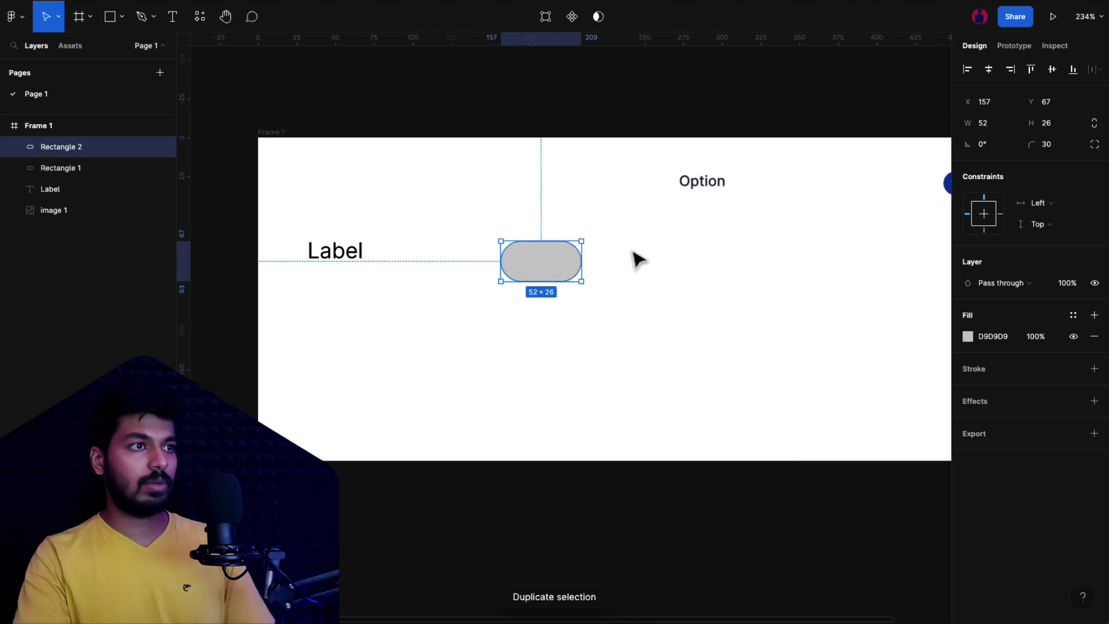
left_click(1003, 123)
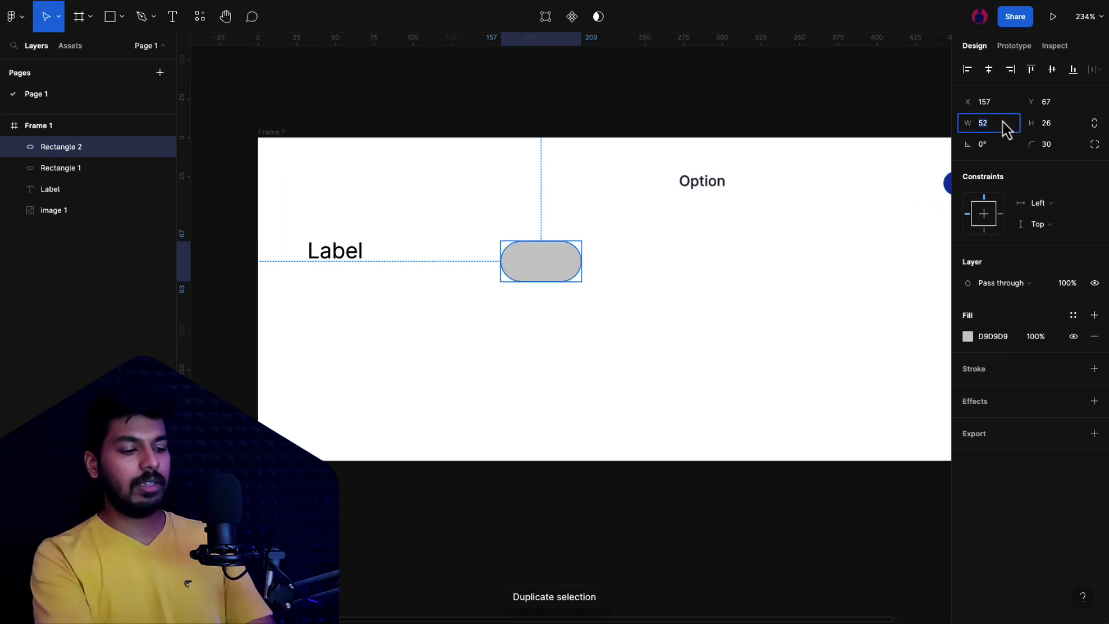
type("16")
key("Tab")
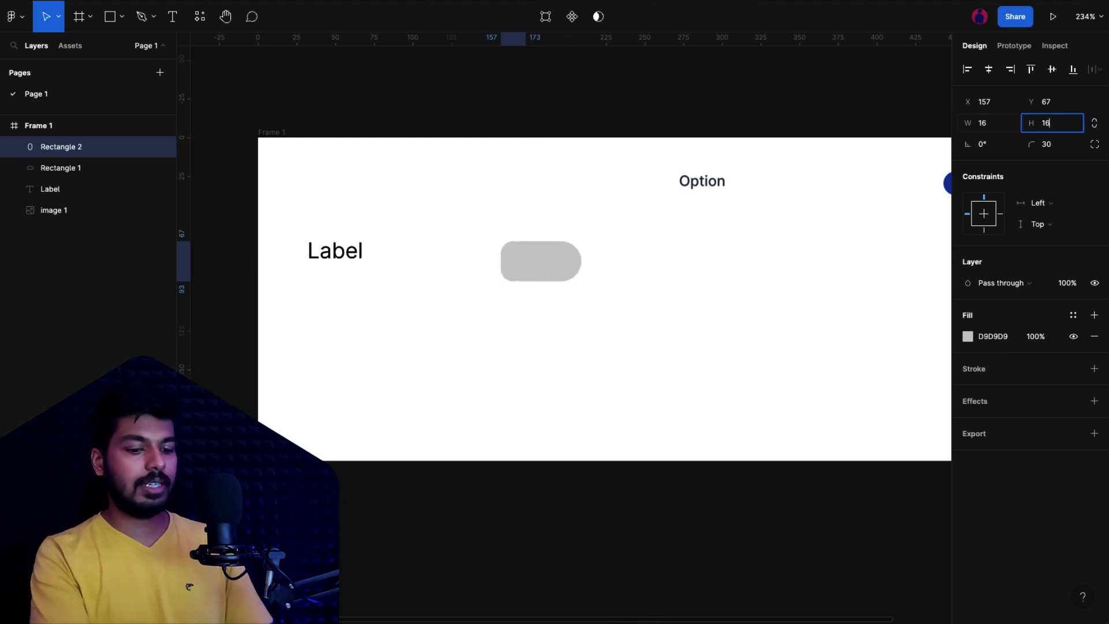
key("Return")
Step: Fill the circle white and place it inside the track's left end
scroll(505, 260, "up", 3)
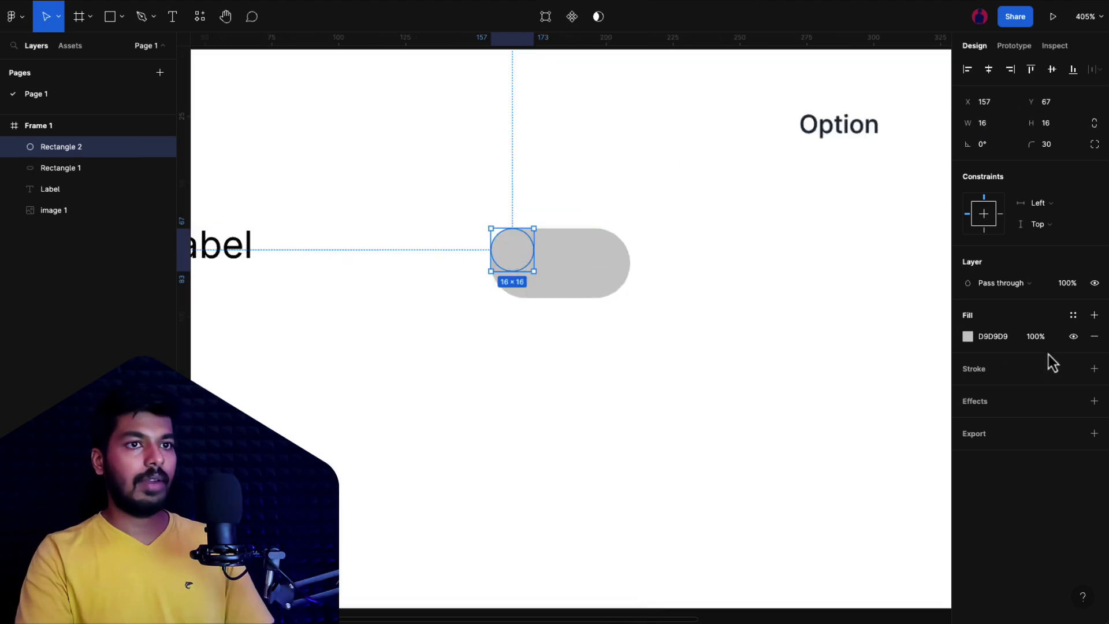
left_click(967, 337)
left_click(787, 290)
left_click_drag(533, 255, 548, 269)
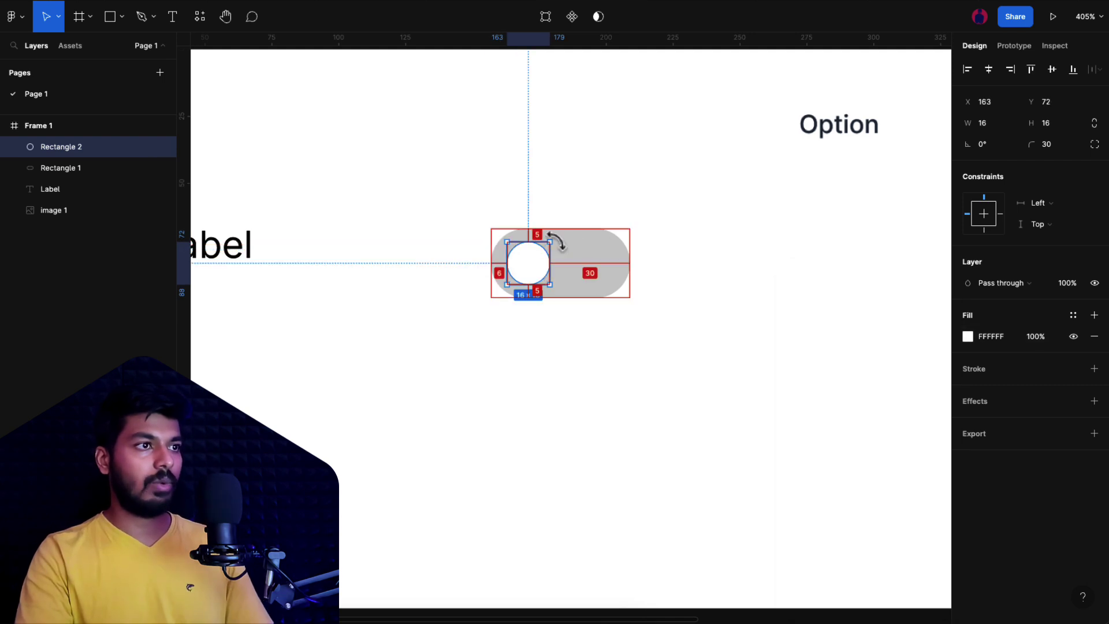
key("Left")
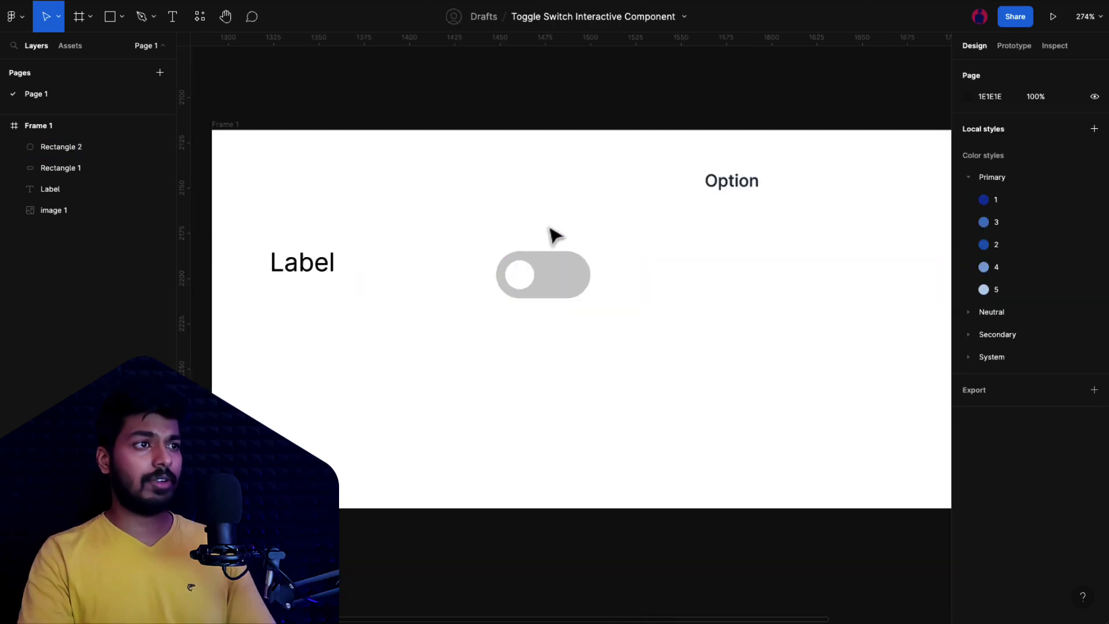
Step: Wrap the Label text and the toggle in an auto-layout row
left_click_drag(554, 229, 496, 323)
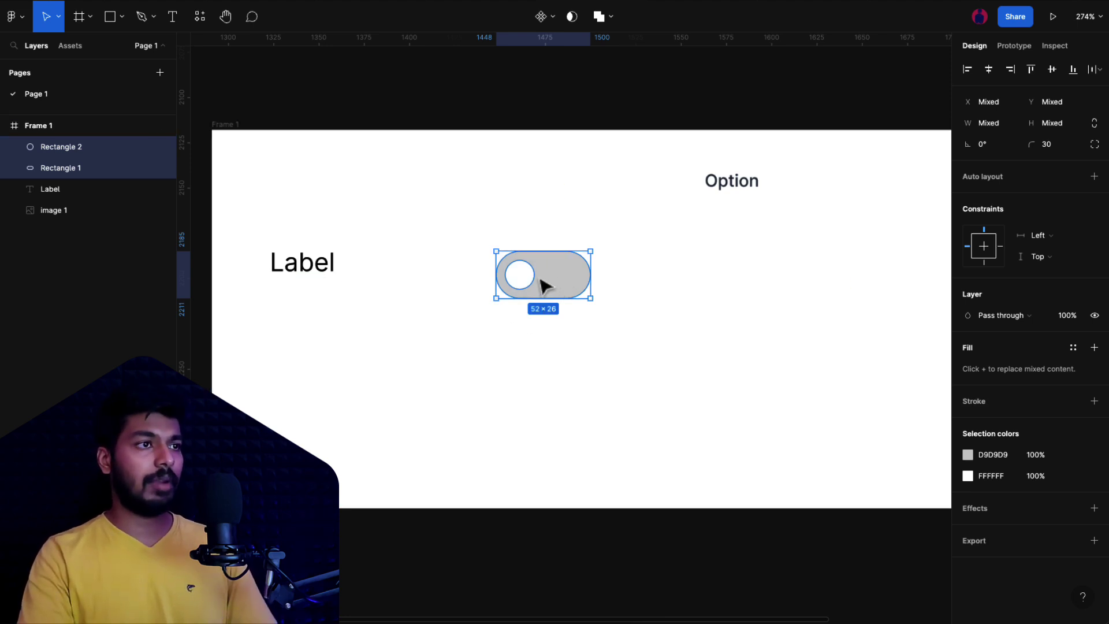
left_click(325, 275, "shift")
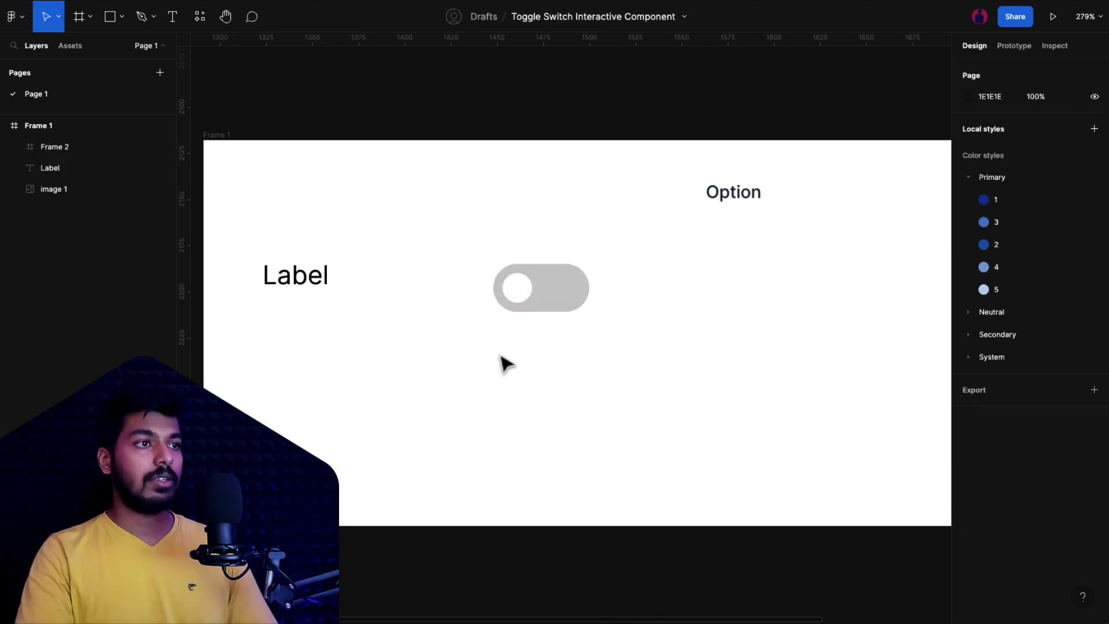
left_click(550, 305)
left_click(310, 288, "shift")
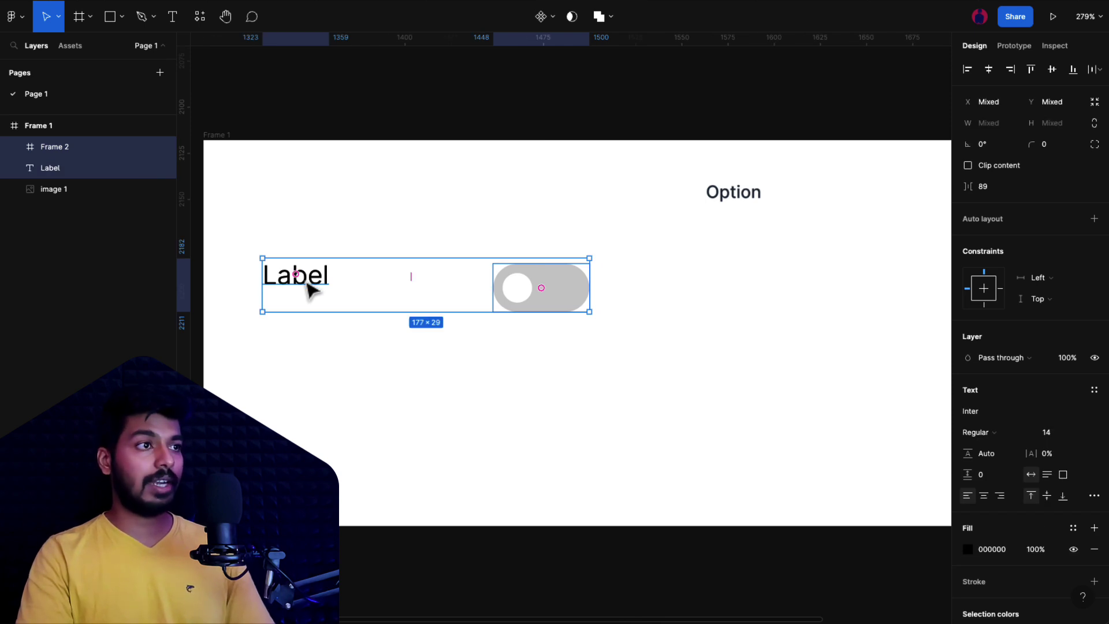
key("shift+a")
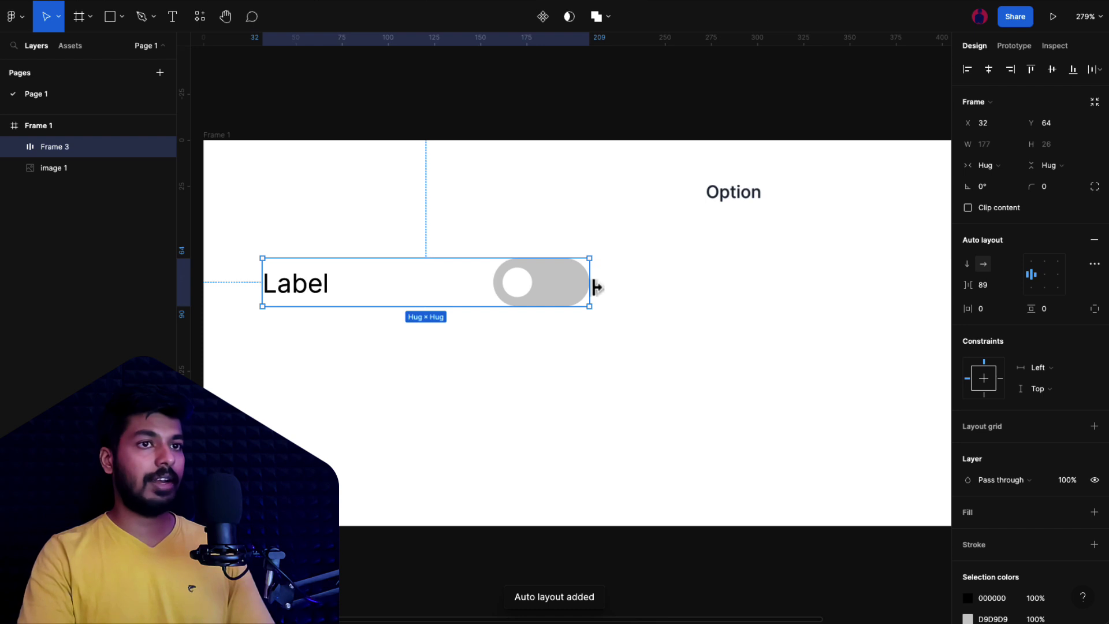
Step: Set the row's auto-layout spacing mode to Space between
left_click(1094, 264)
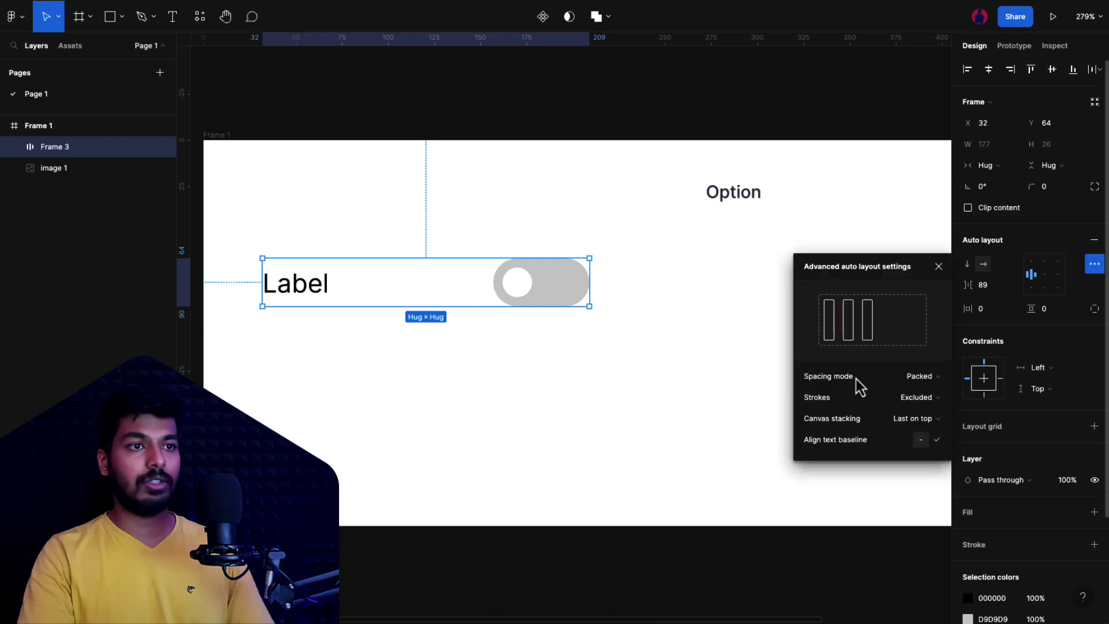
left_click(921, 377)
left_click(919, 402)
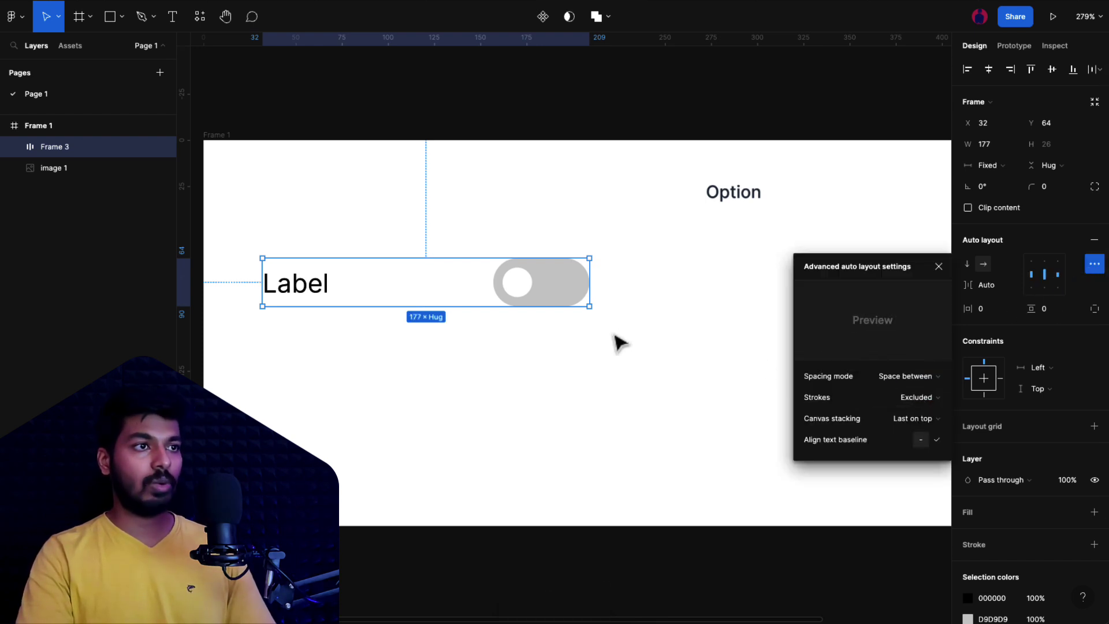
left_click(601, 291)
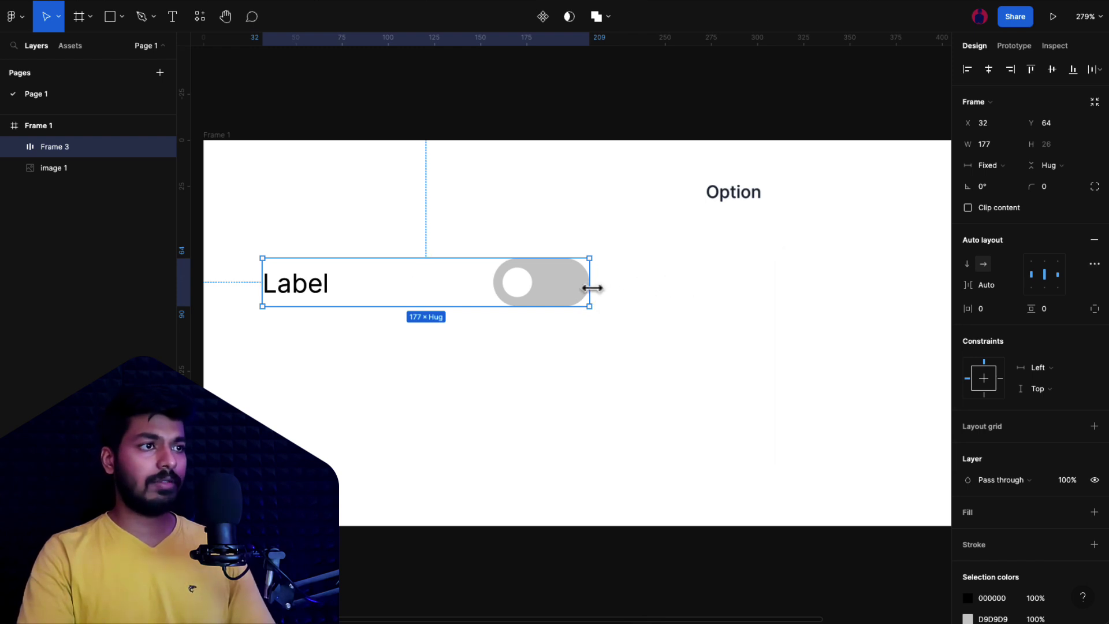
Step: Set the row's width to 345 px so the toggle sits at the right end
left_click_drag(593, 288, 676, 272)
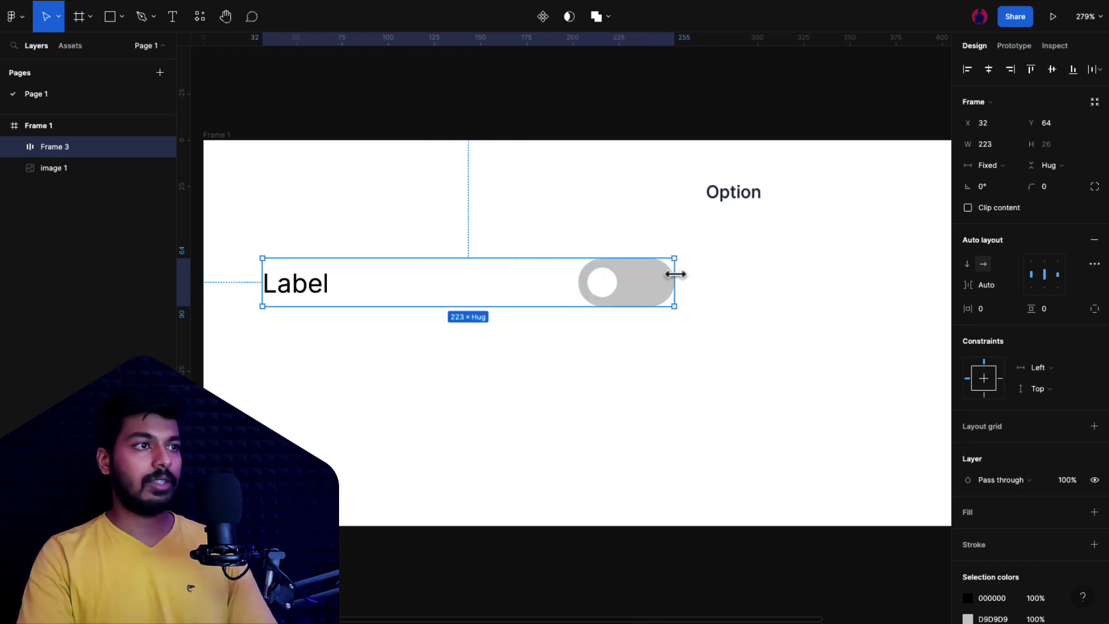
left_click(993, 150)
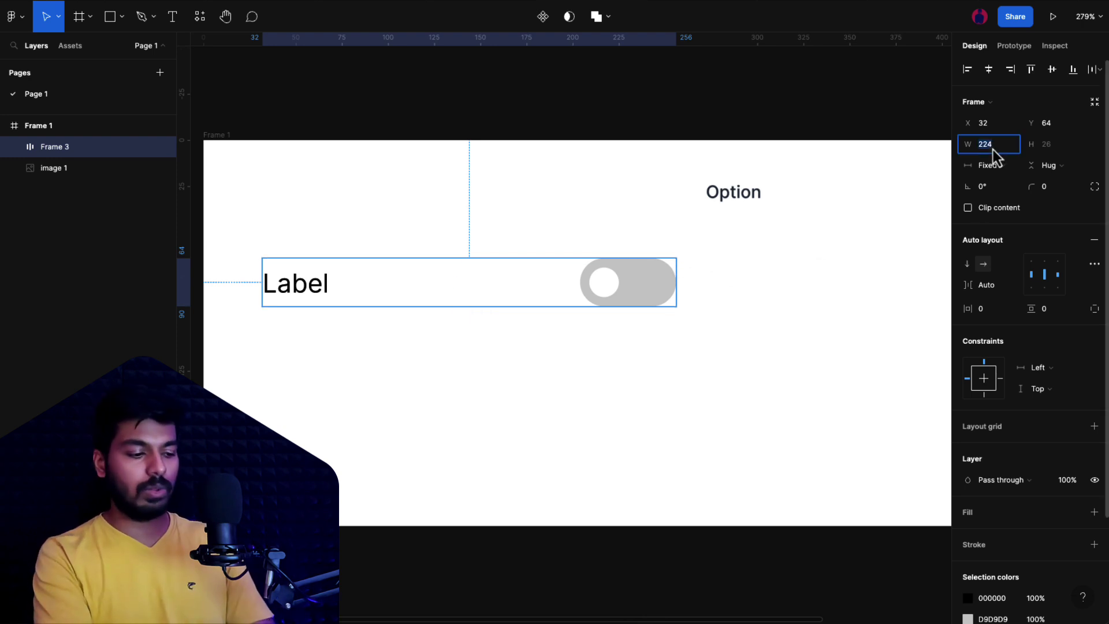
type("345")
key("Return")
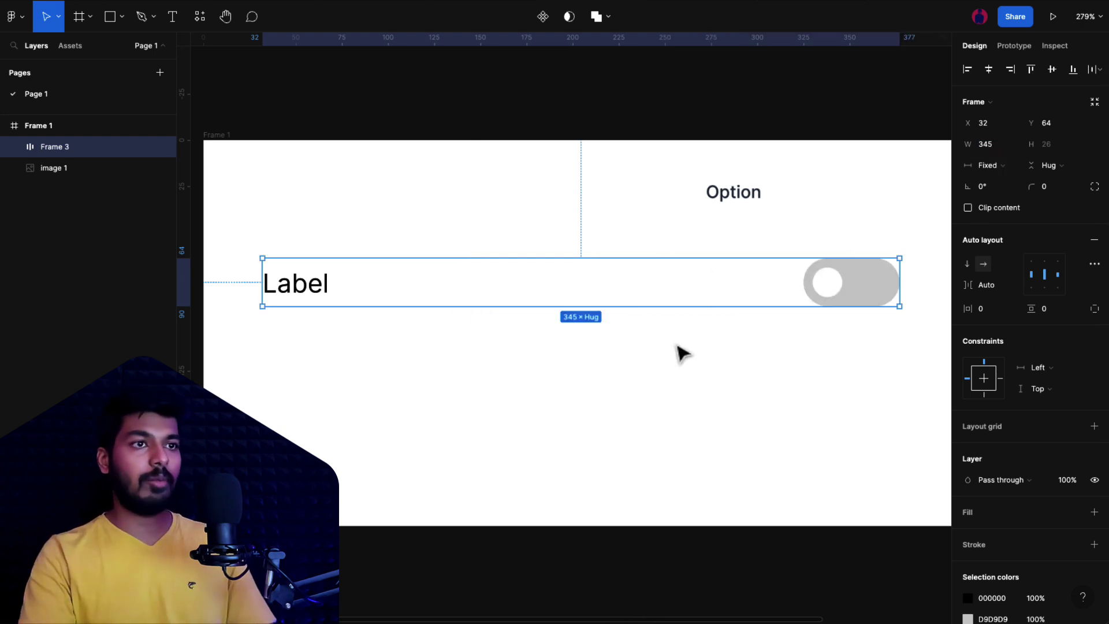
left_click(682, 352)
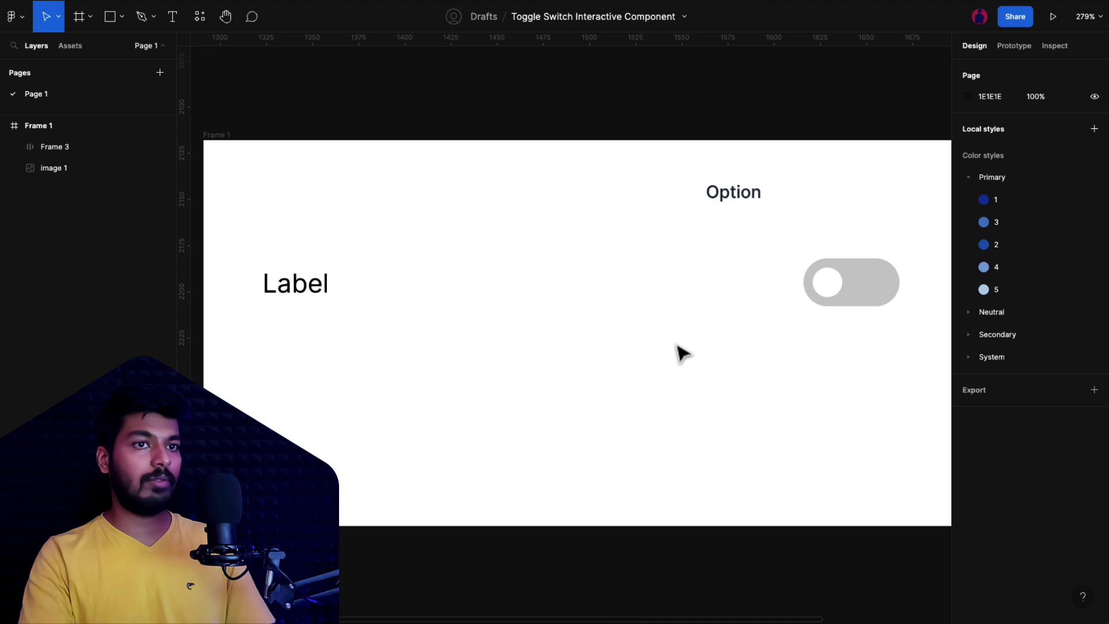
Step: Delete the Option reference image from Frame 1
left_click(842, 300)
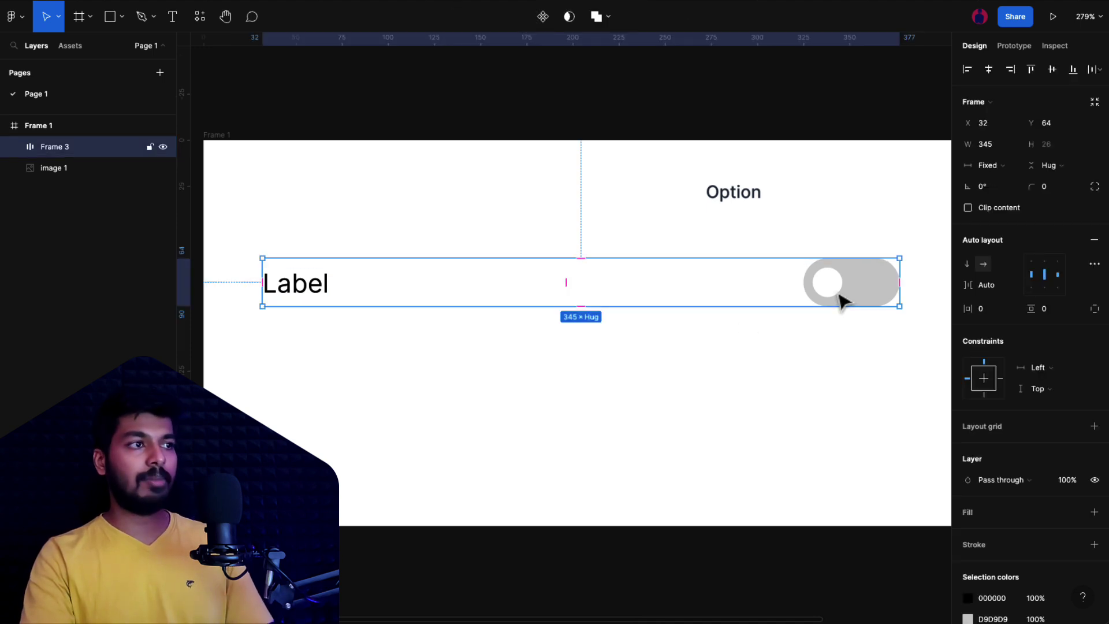
left_click(736, 205)
key("Delete")
scroll(734, 205, "down", 4)
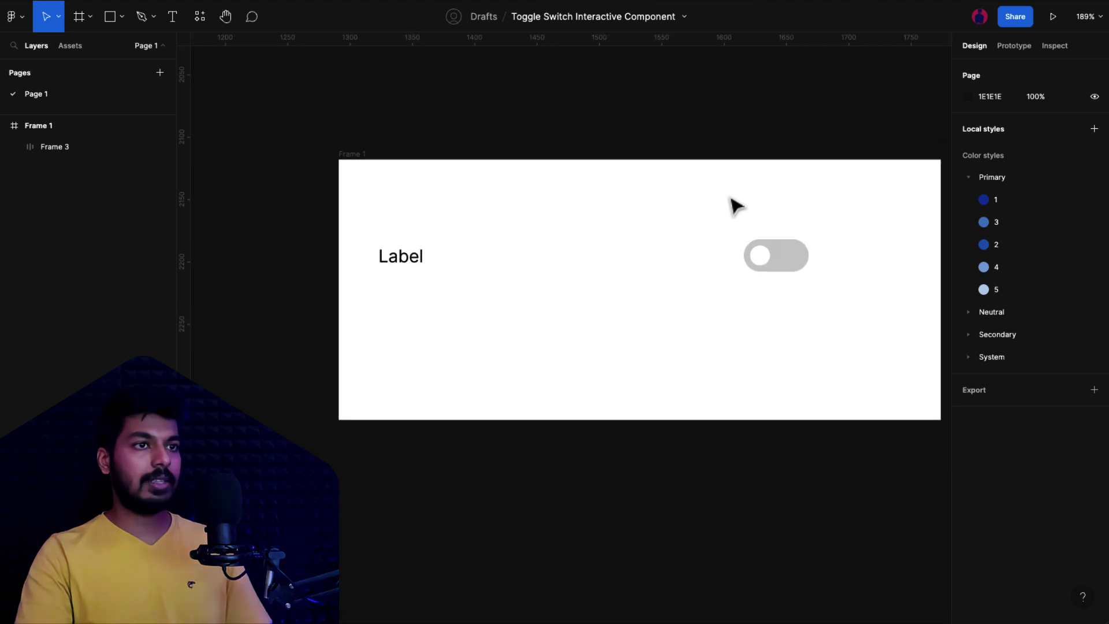
Step: Move the Label-and-toggle row up and make it a component with a second variant
left_click(692, 249)
left_click_drag(718, 234, 731, 225)
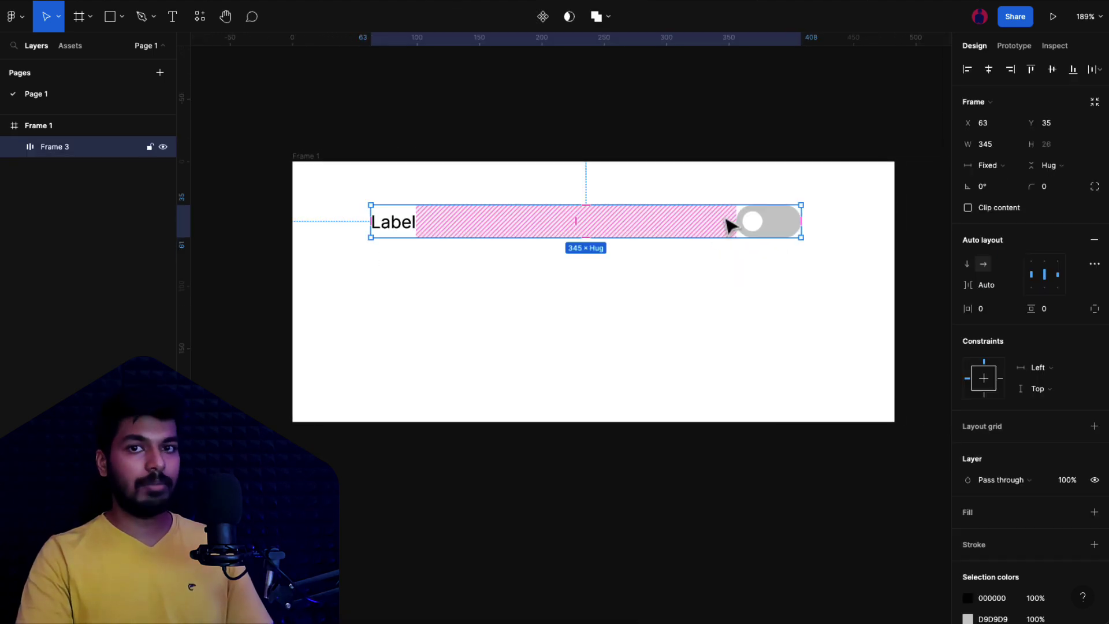
left_click(544, 18)
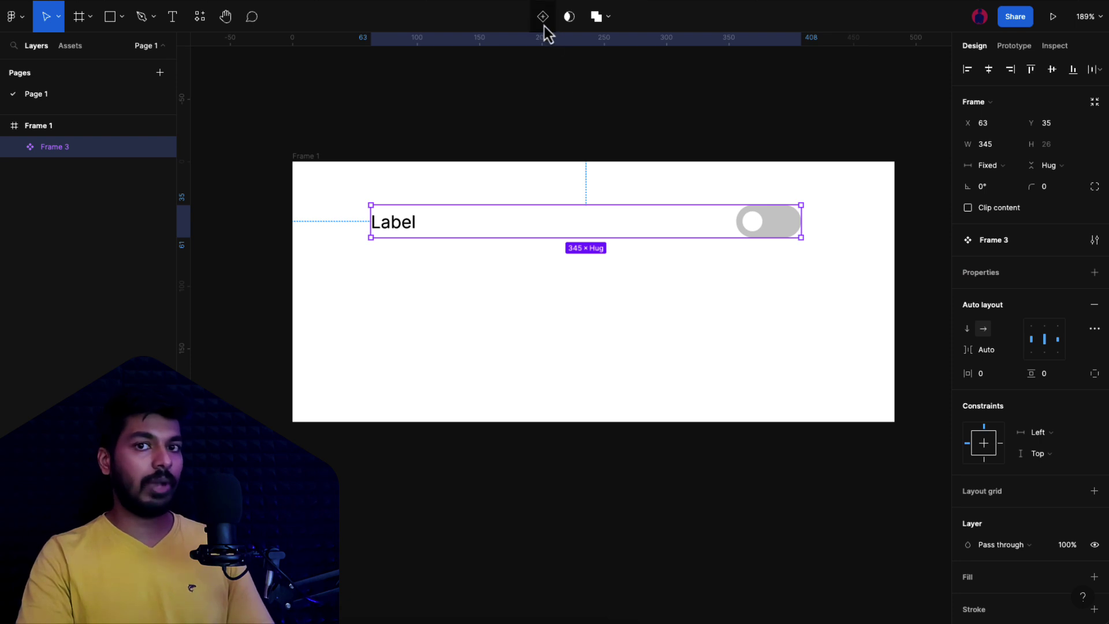
left_click(544, 25)
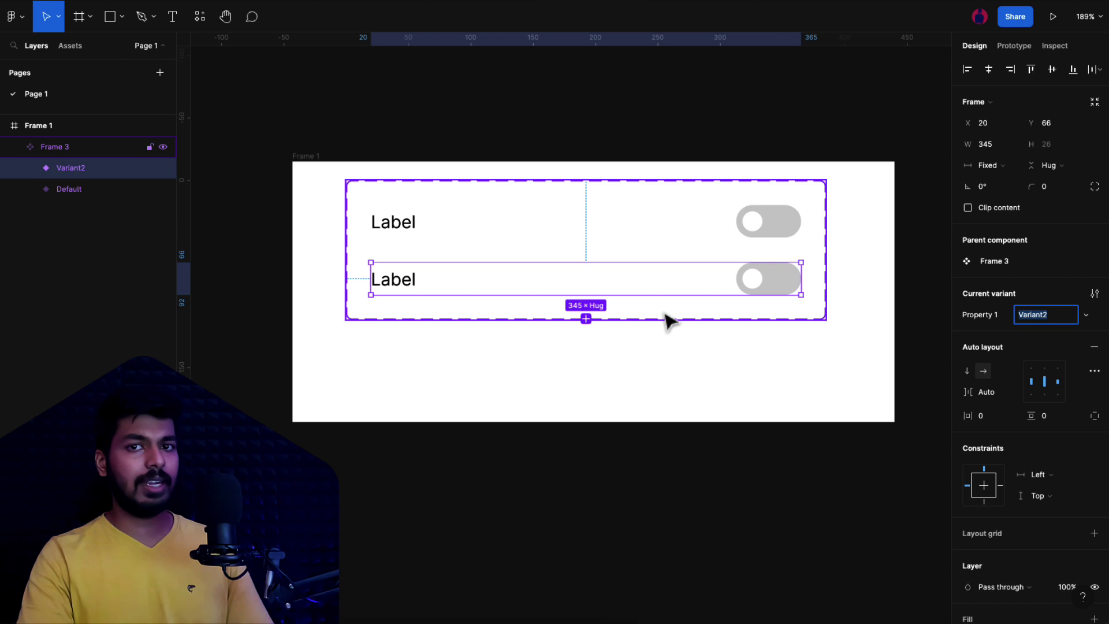
Step: Slide Variant2's white knob to the right end of its track
left_click(761, 235)
left_click(768, 289)
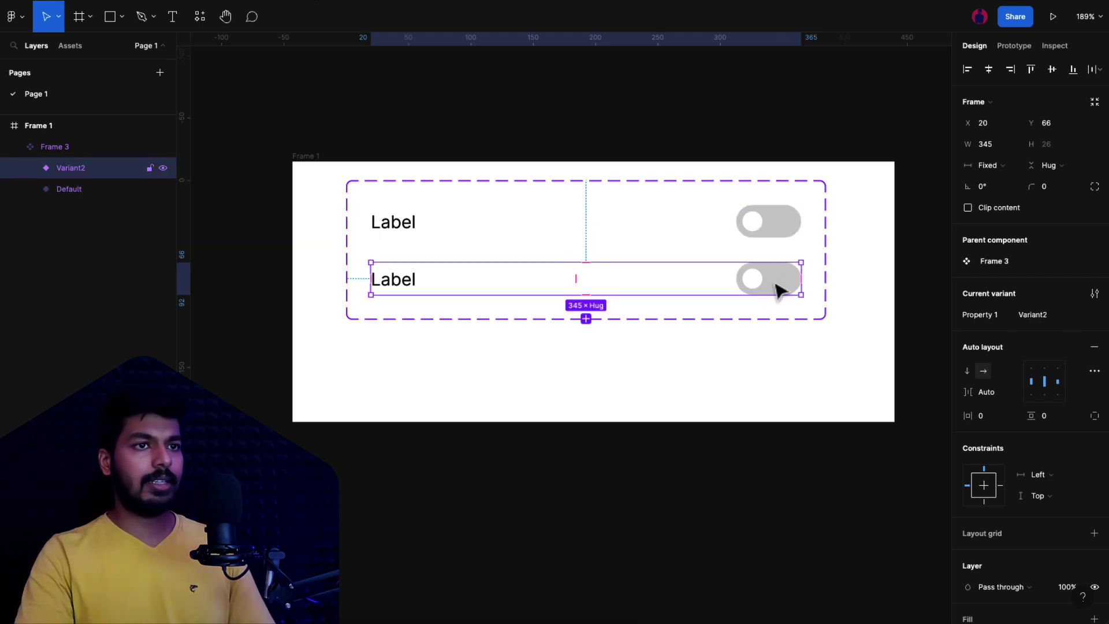
scroll(763, 288, "up", 5)
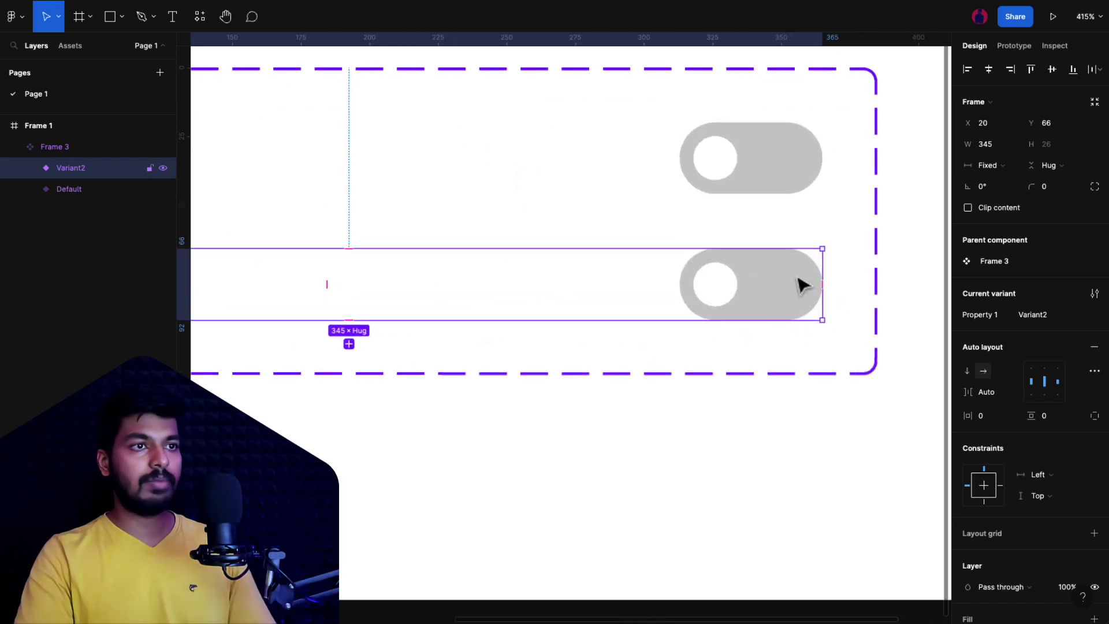
double_click(714, 299)
left_click_drag(713, 297, 786, 296)
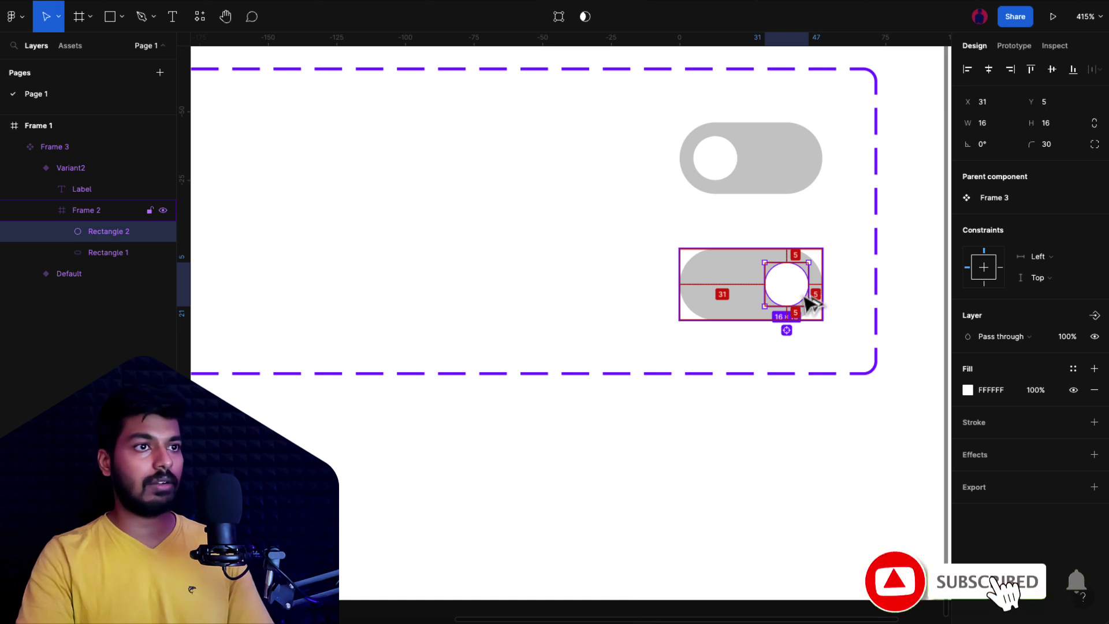
Step: Fill the Variant2 track with the Primary/1 blue colour style
left_click(734, 312)
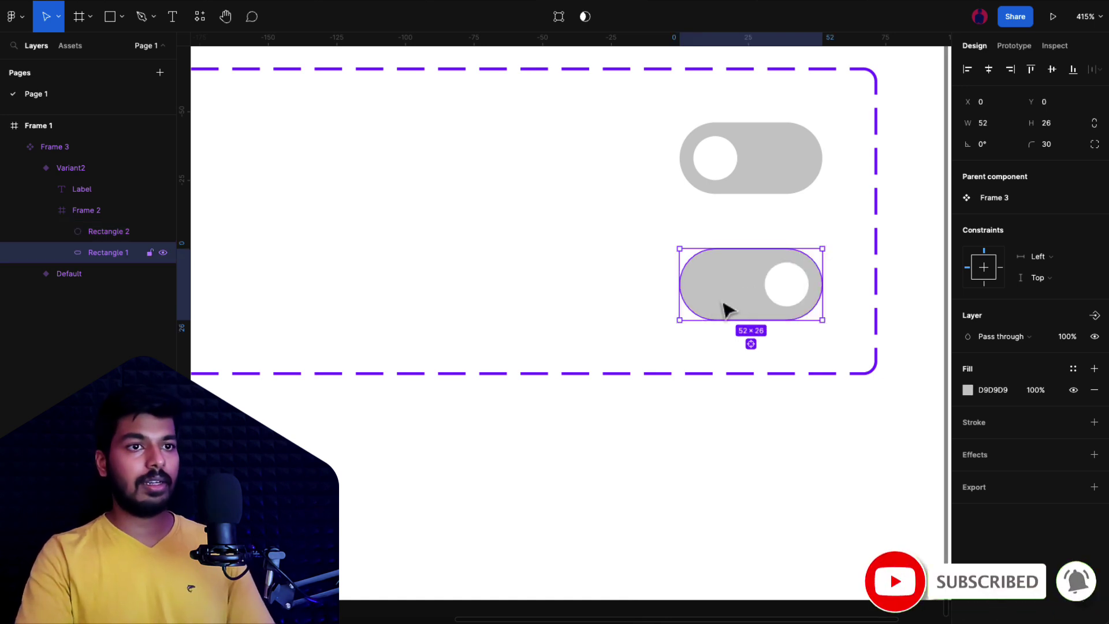
left_click(1073, 369)
left_click(1001, 465)
left_click(798, 453)
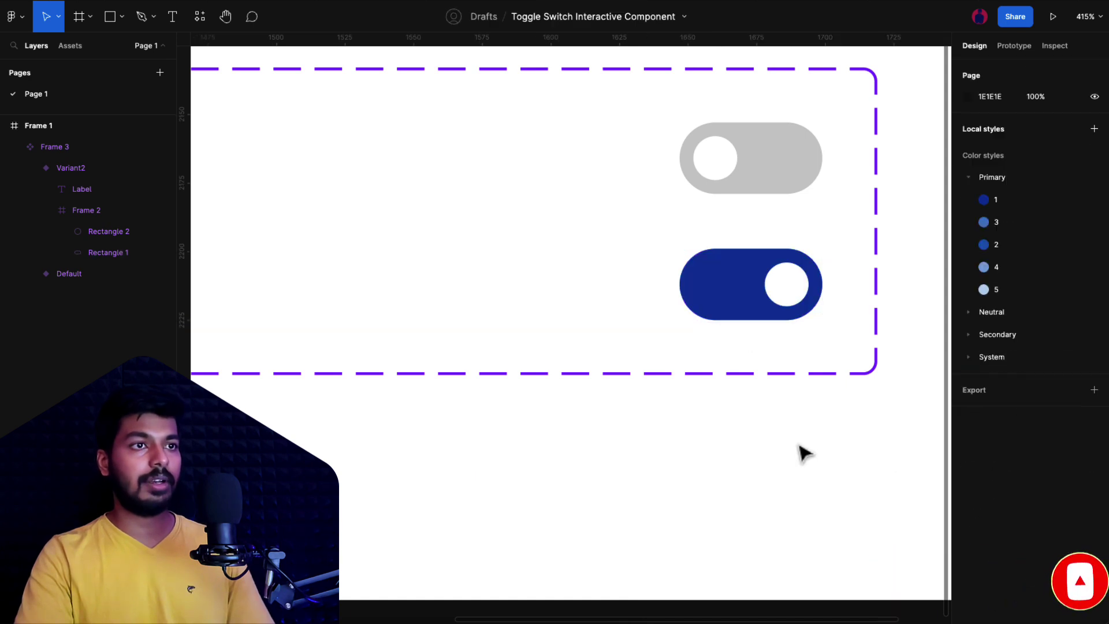
scroll(800, 454, "down", 3)
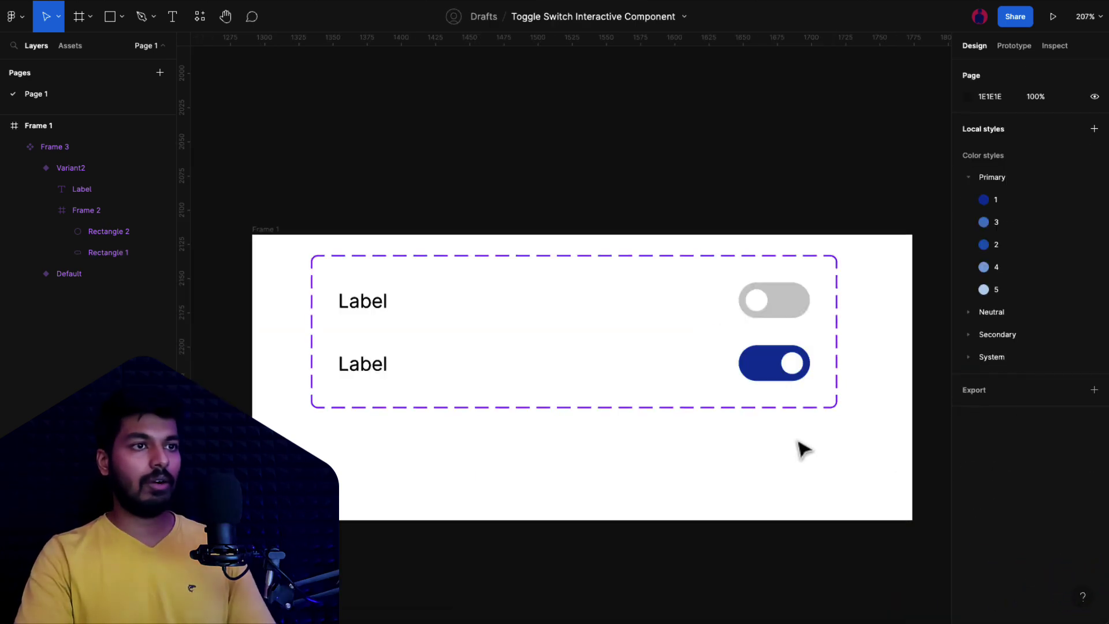
left_click(764, 315)
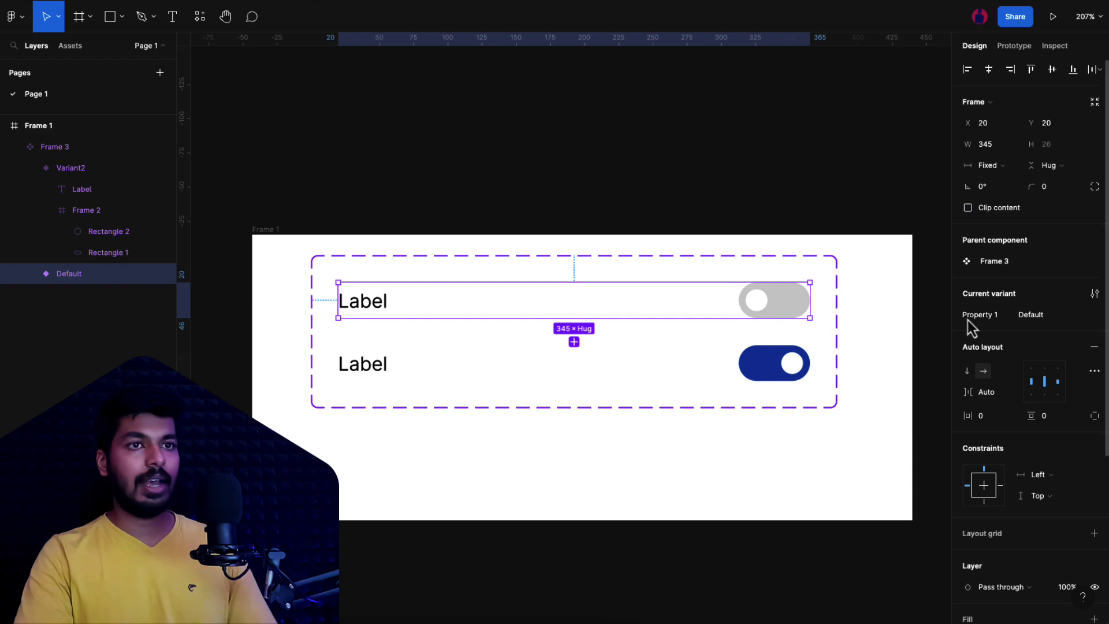
left_click(836, 372)
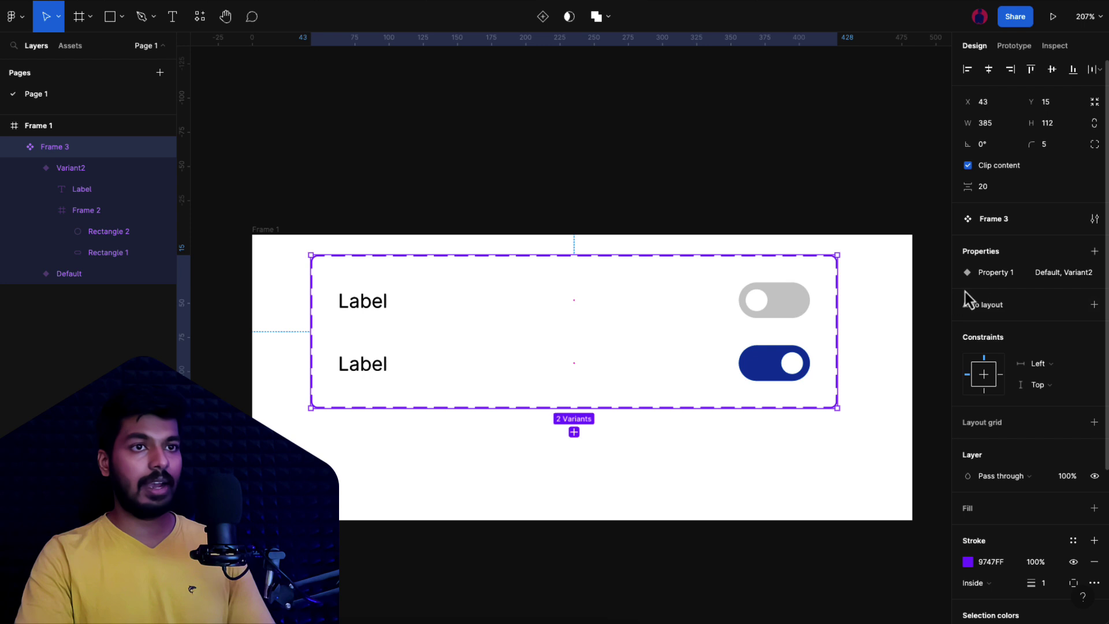
Step: Rename the variant property from Property 1 to State
double_click(995, 278)
type("State")
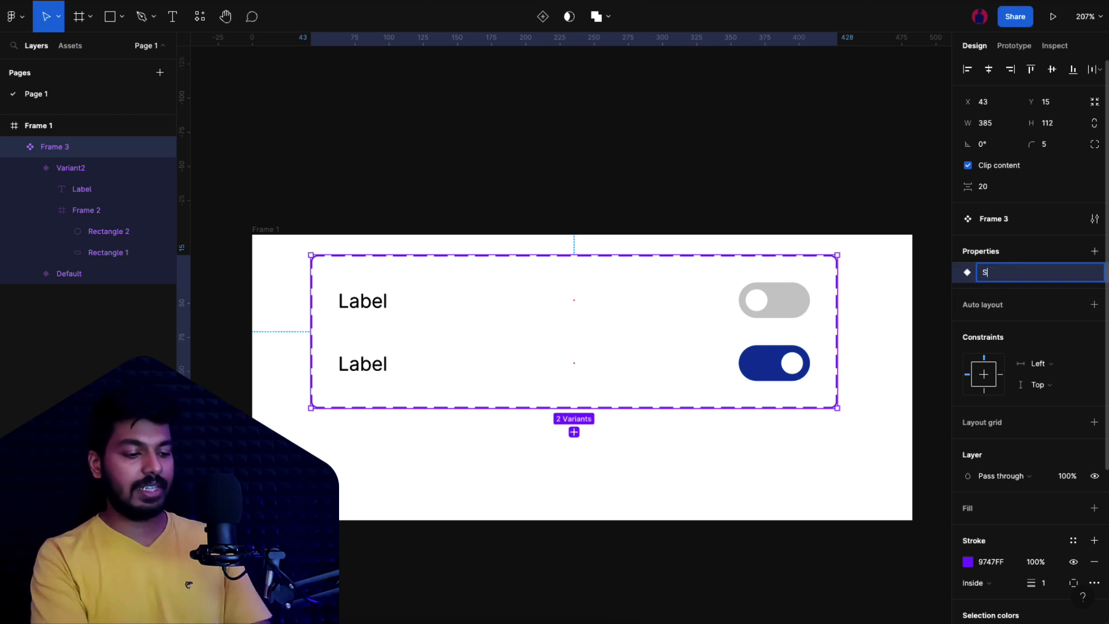
key("Return")
Step: Set the top variant's State value to On and the bottom variant's to Off
left_click(789, 305)
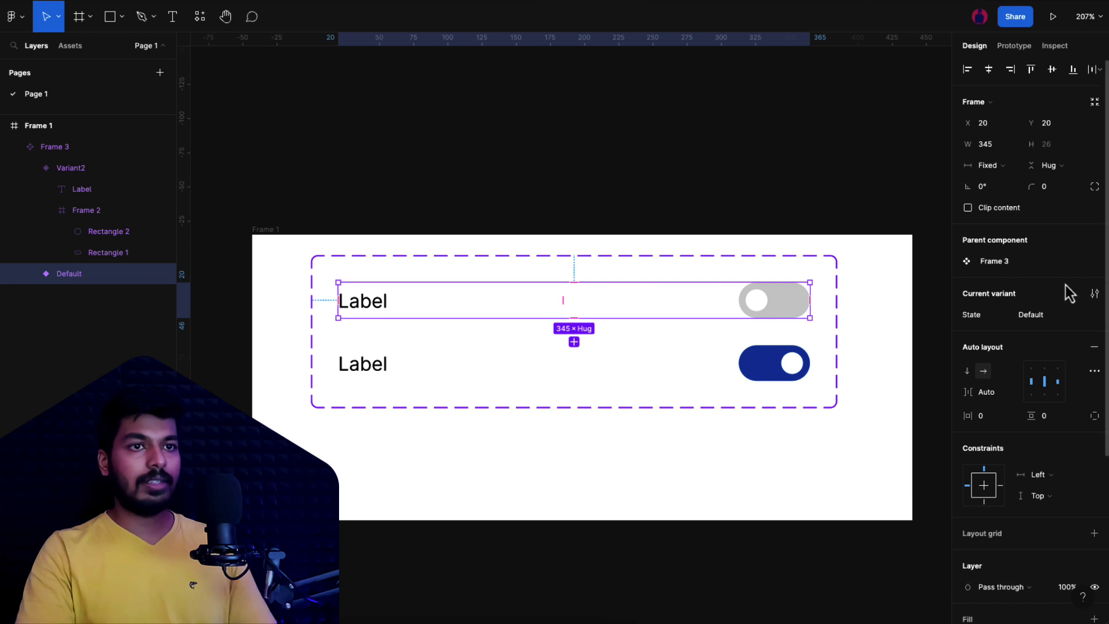
type("On")
key("Return")
left_click(796, 370)
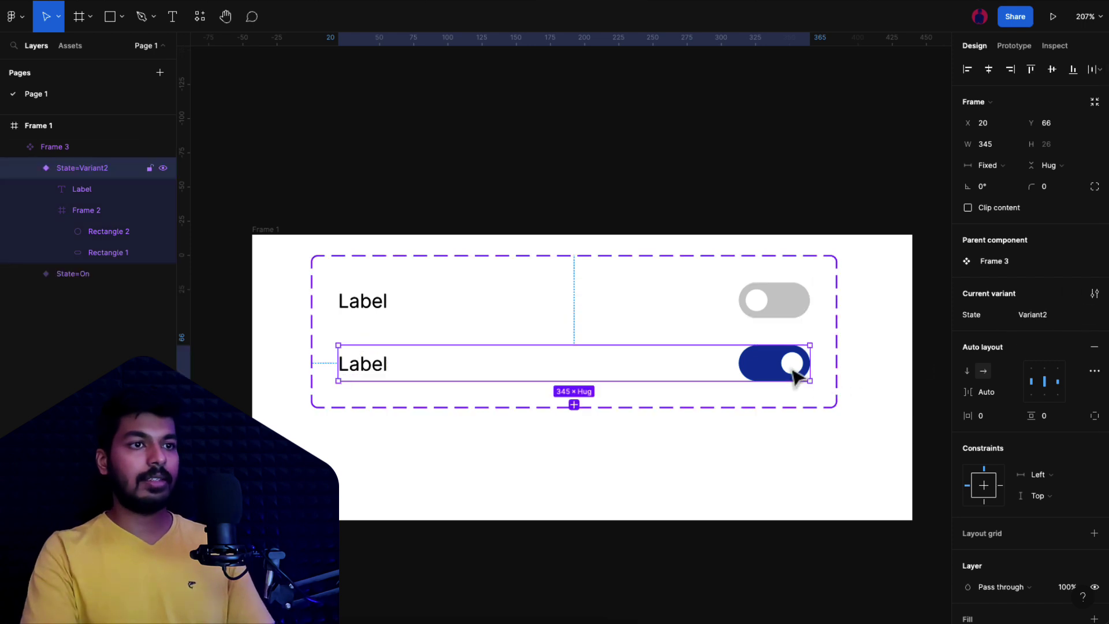
left_click(1040, 314)
type("Off")
key("Return")
left_click(682, 471)
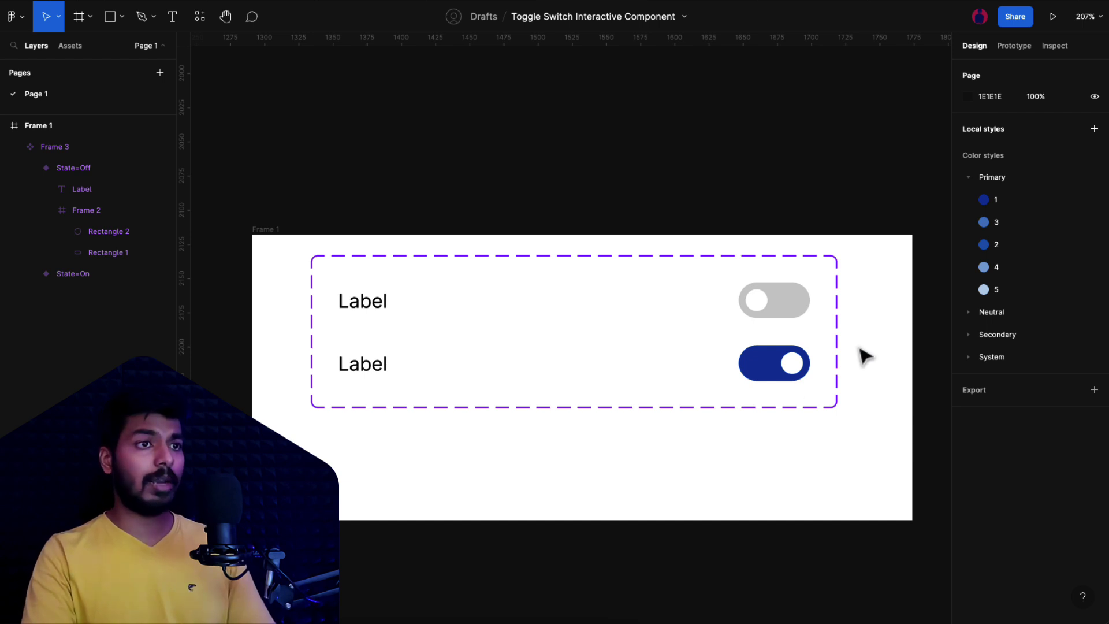
left_click(762, 313)
Step: Make the top switch change on click to the other variant with Smart animate, Gentle, 800ms
left_click(1025, 51)
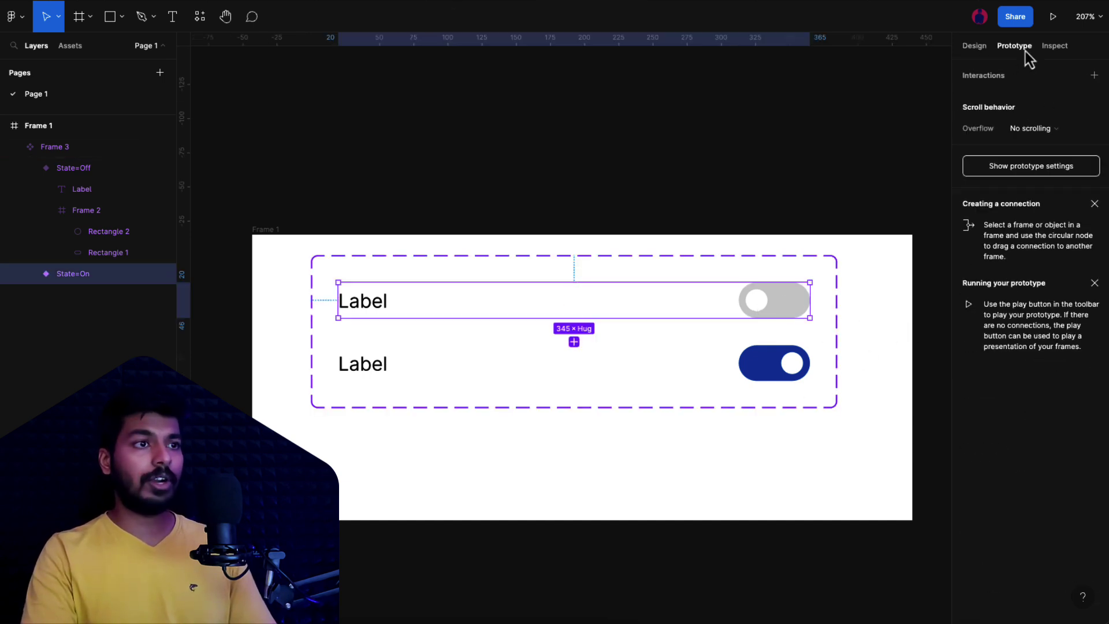
mouse_move(748, 308)
left_click(783, 315)
left_click_drag(774, 318, 787, 375)
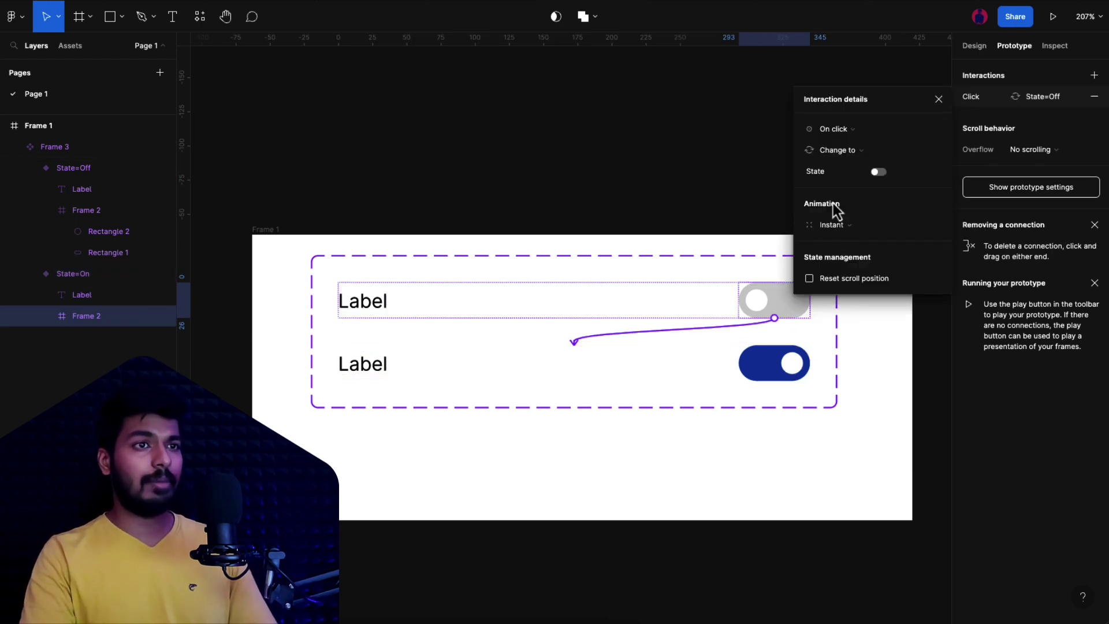
left_click(847, 233)
left_click(849, 258)
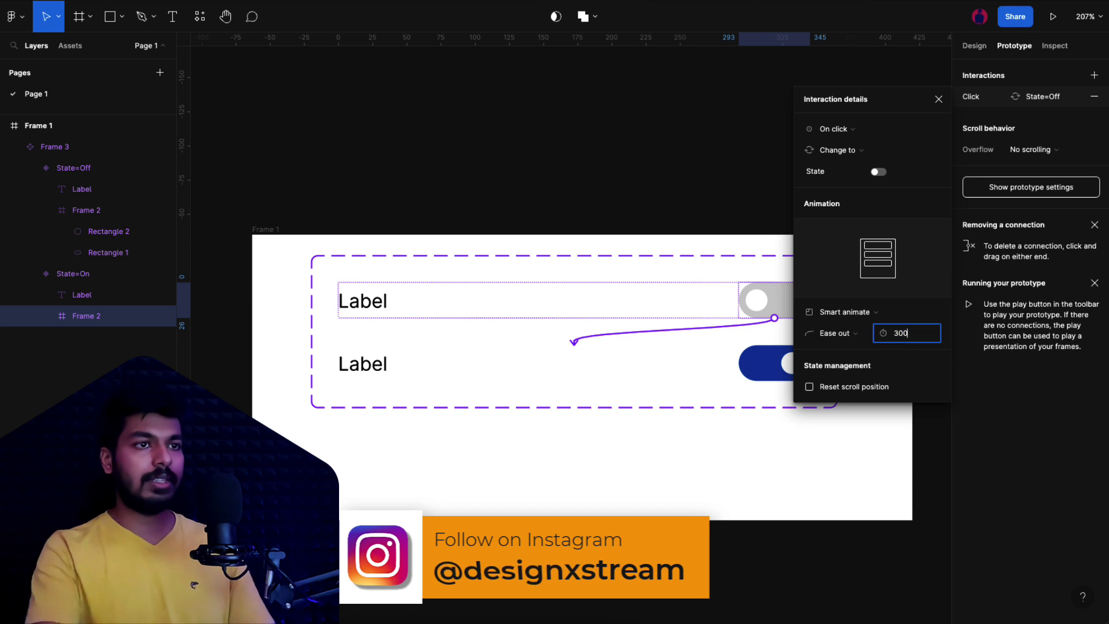
left_click(832, 334)
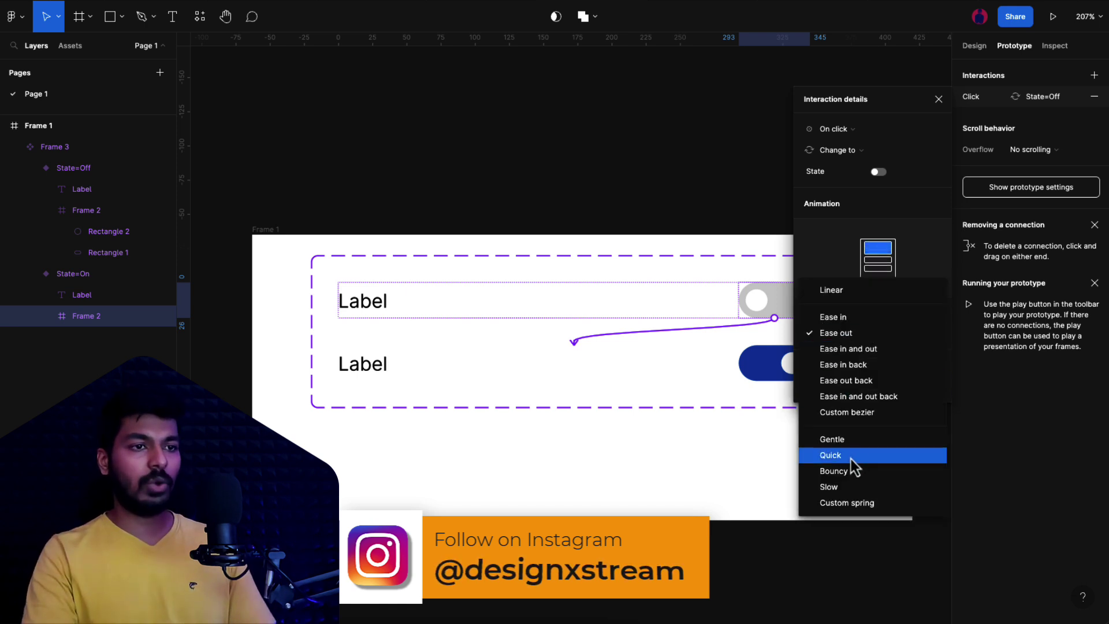
left_click(845, 440)
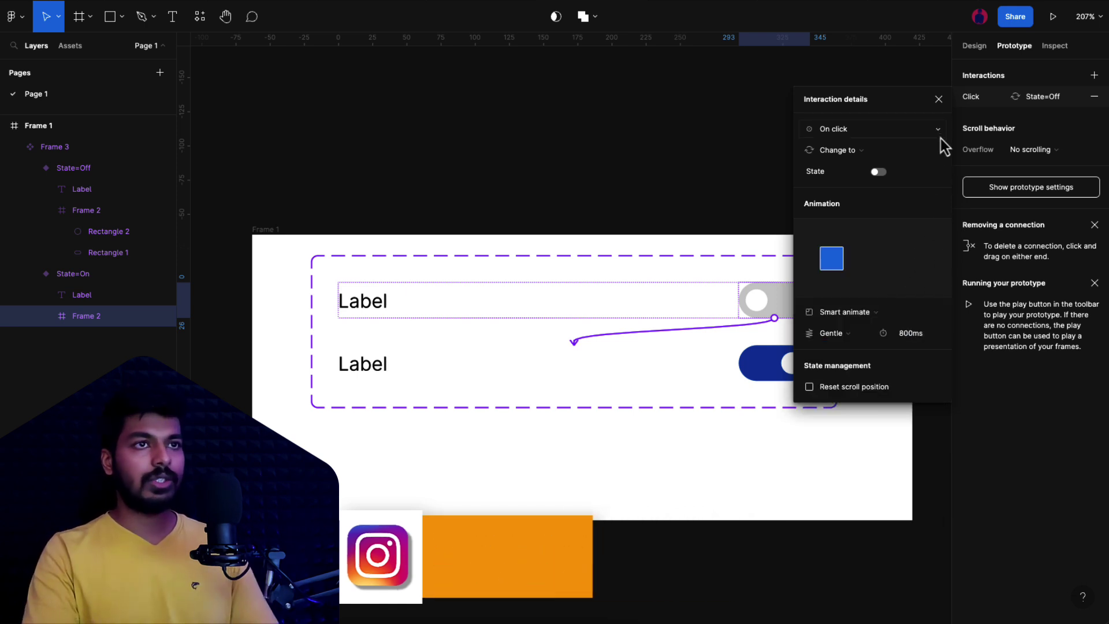
Step: Link the bottom variant's blue switch on click back to the top variant
left_click(758, 377)
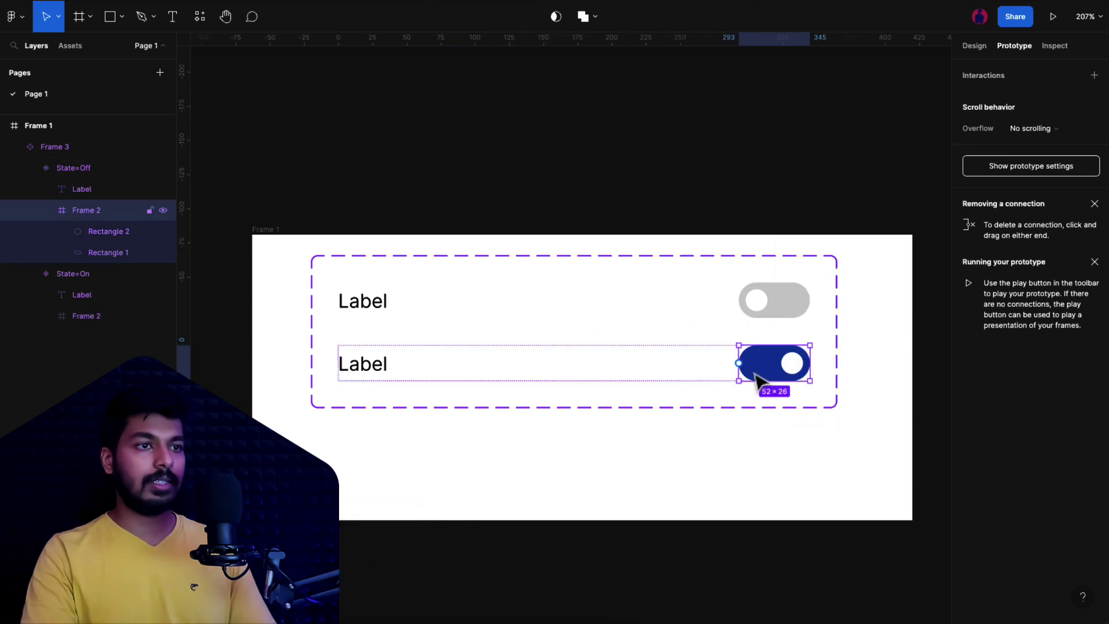
left_click_drag(742, 368, 631, 304)
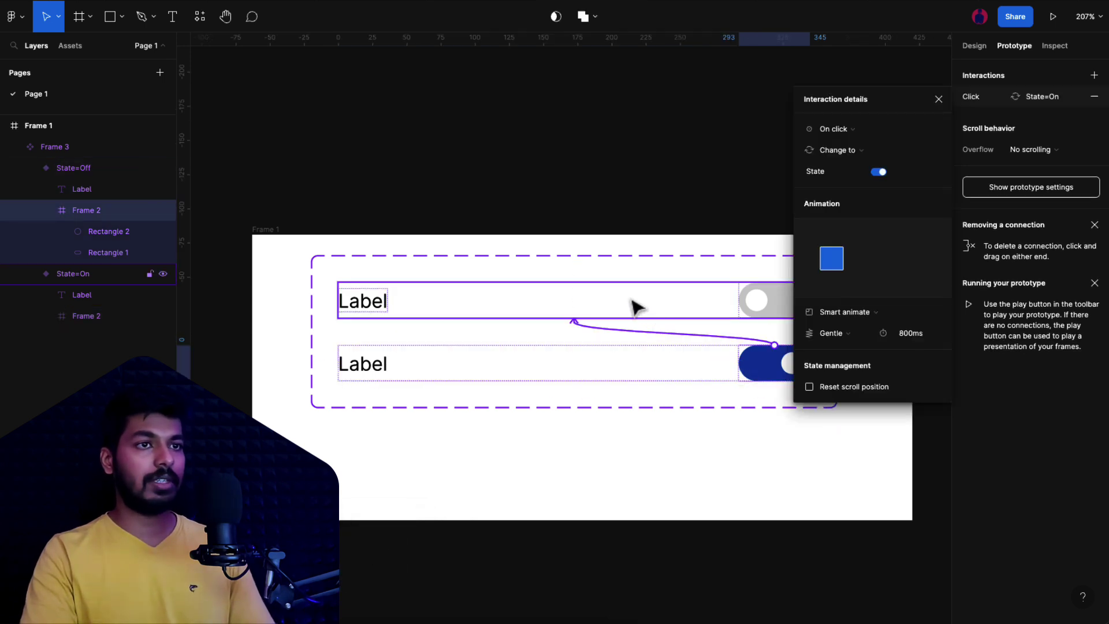
left_click(733, 179)
key("shift+1")
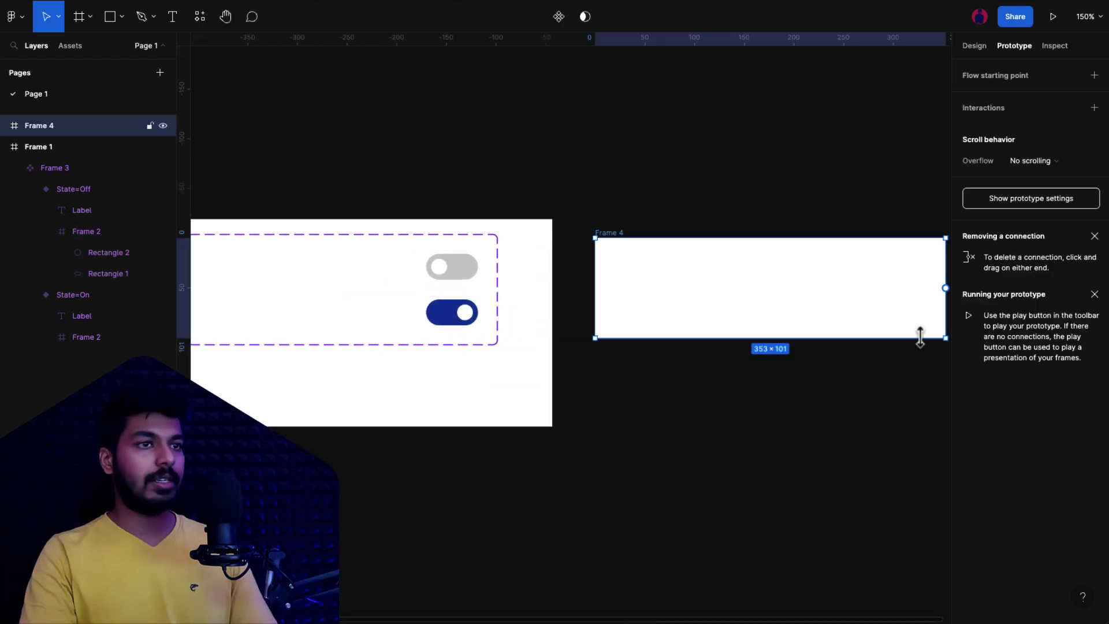
Step: Drag a Toggle instance from the Assets library into Frame 4
left_click(67, 51)
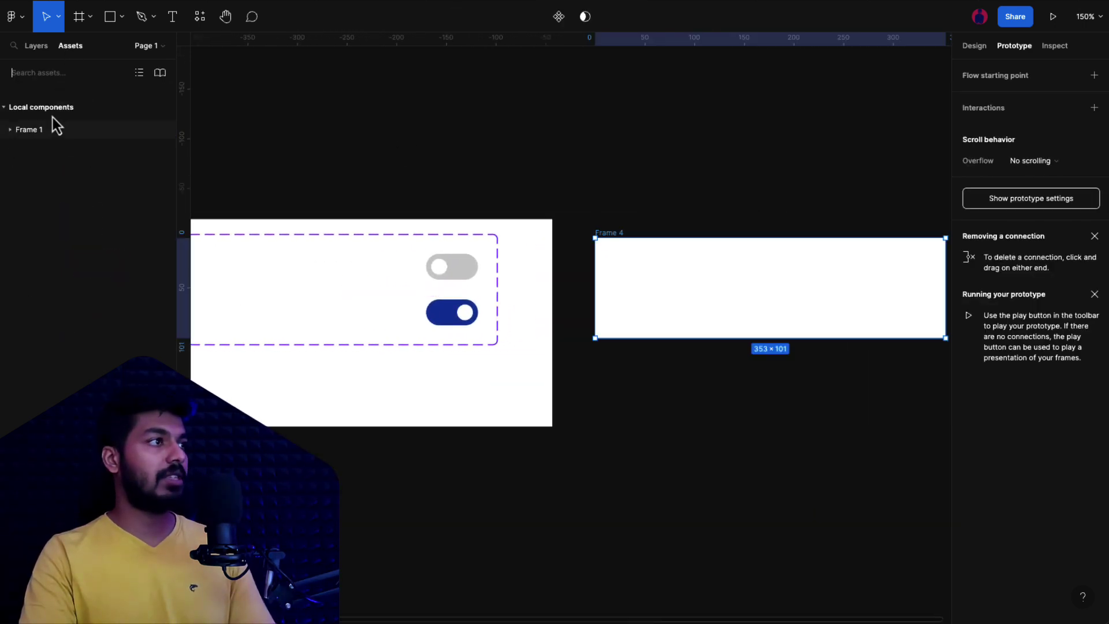
left_click(16, 135)
left_click_drag(17, 147, 726, 278)
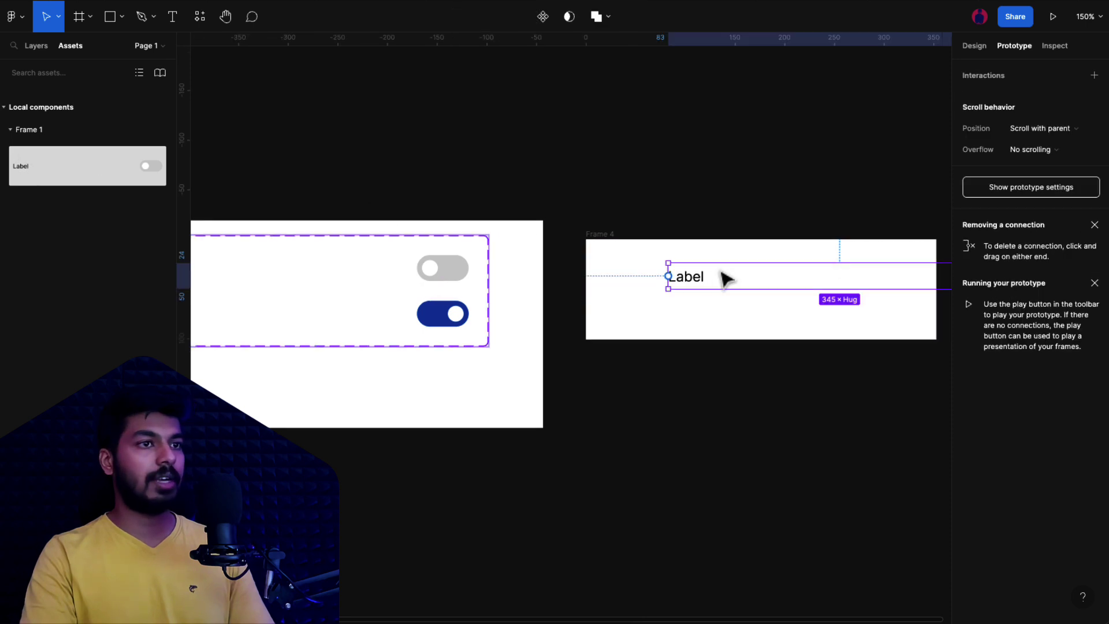
scroll(726, 278, "right", 5)
Step: Widen Frame 4 to 401 px and centre the toggle instance horizontally inside it
left_click_drag(803, 286, 850, 286)
key("Return")
left_click(975, 46)
left_click(985, 74)
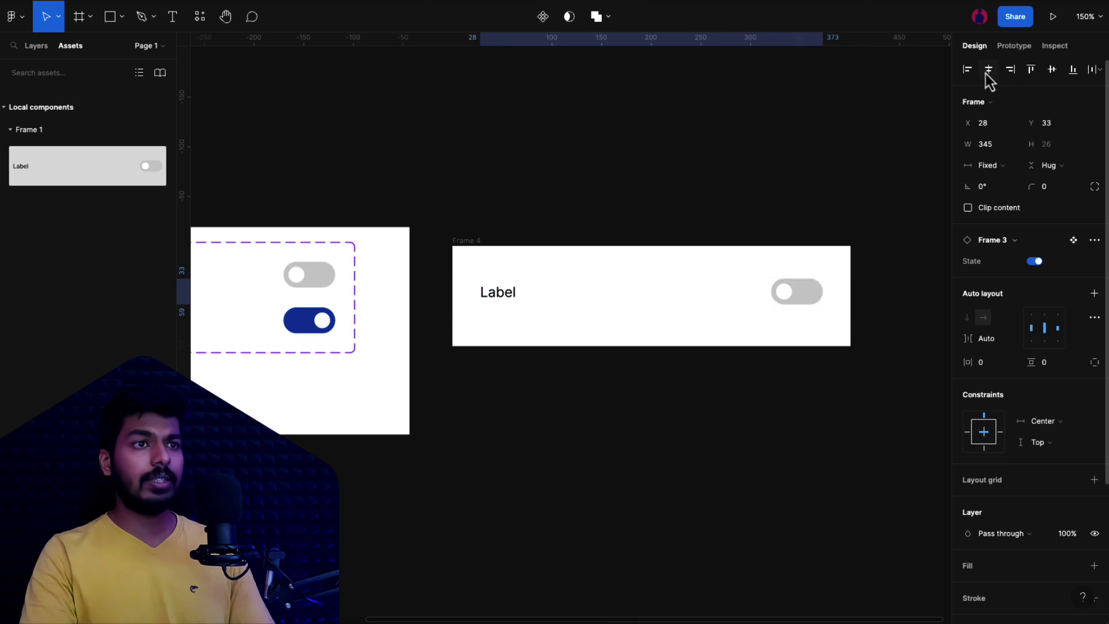
left_click(842, 175)
Step: Present Frame 4 and click the toggle several times to check it switches on and off
left_click(477, 244)
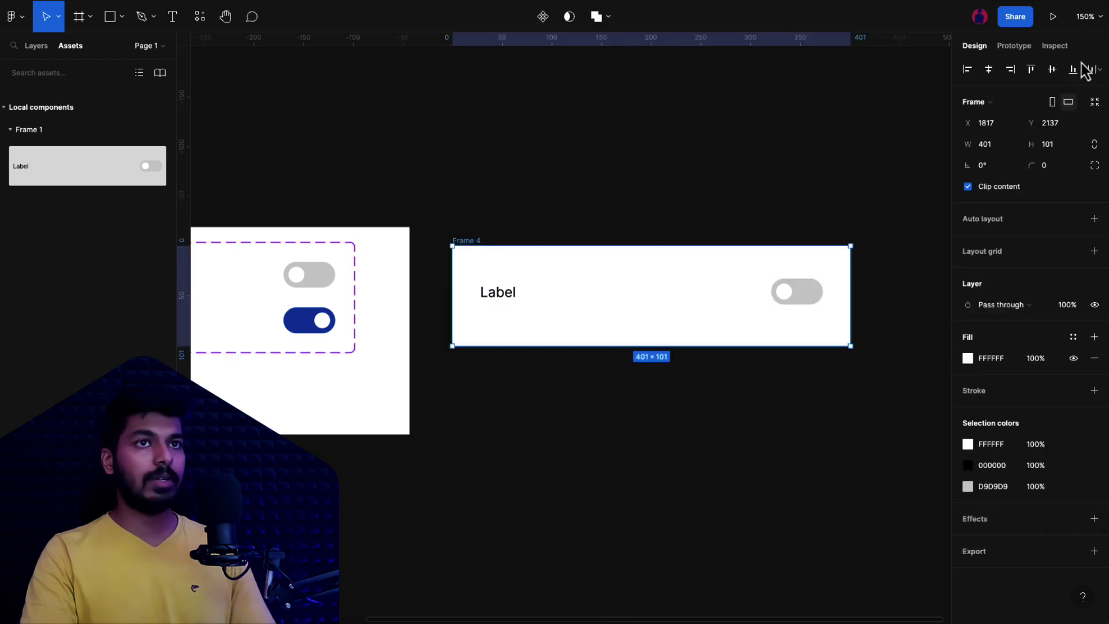
left_click(1053, 28)
left_click(746, 325)
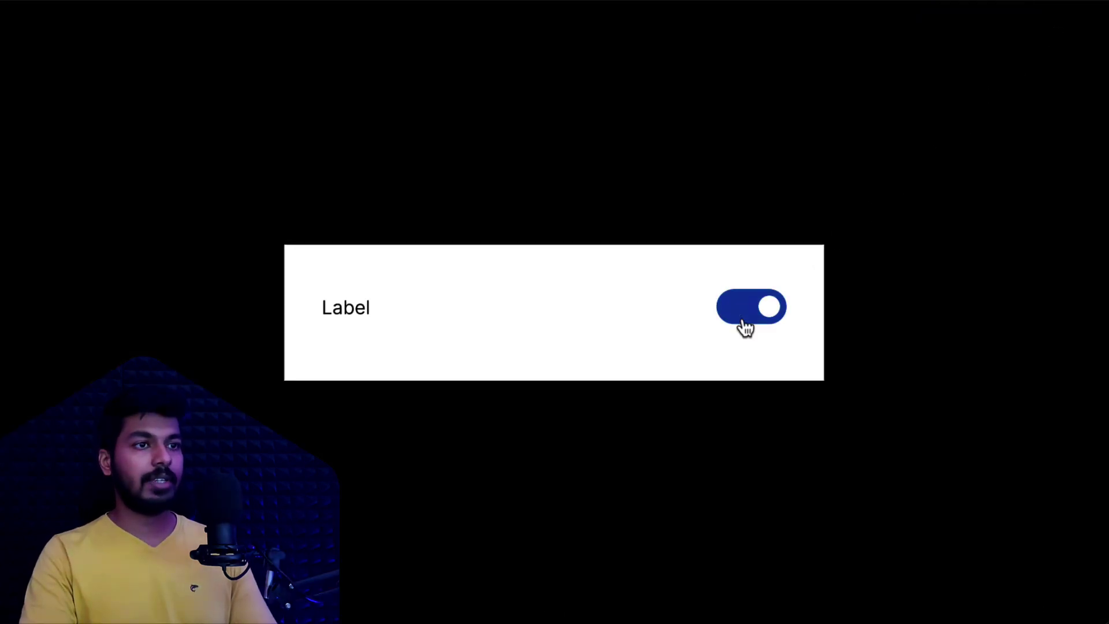
left_click(746, 325)
left_click(746, 324)
left_click(745, 324)
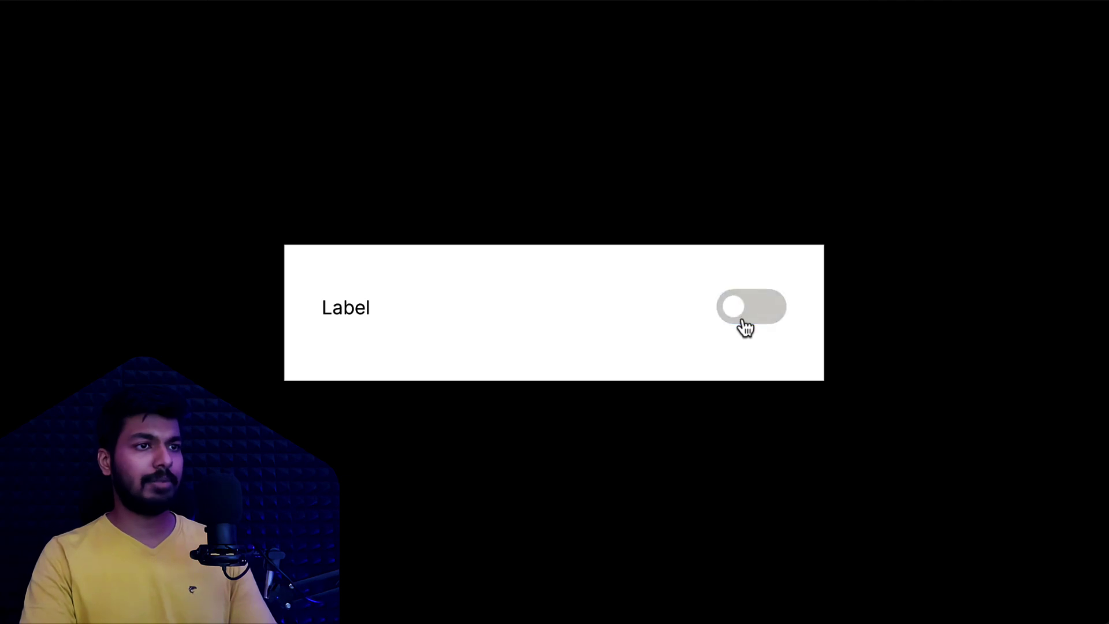
left_click(745, 325)
left_click(743, 325)
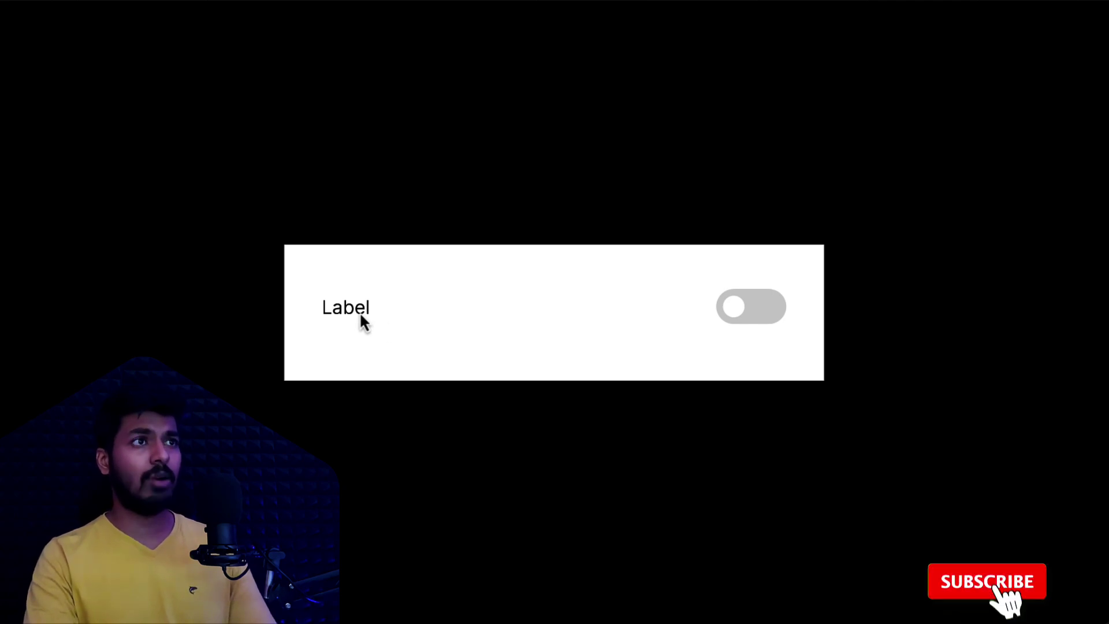
left_click(578, 5)
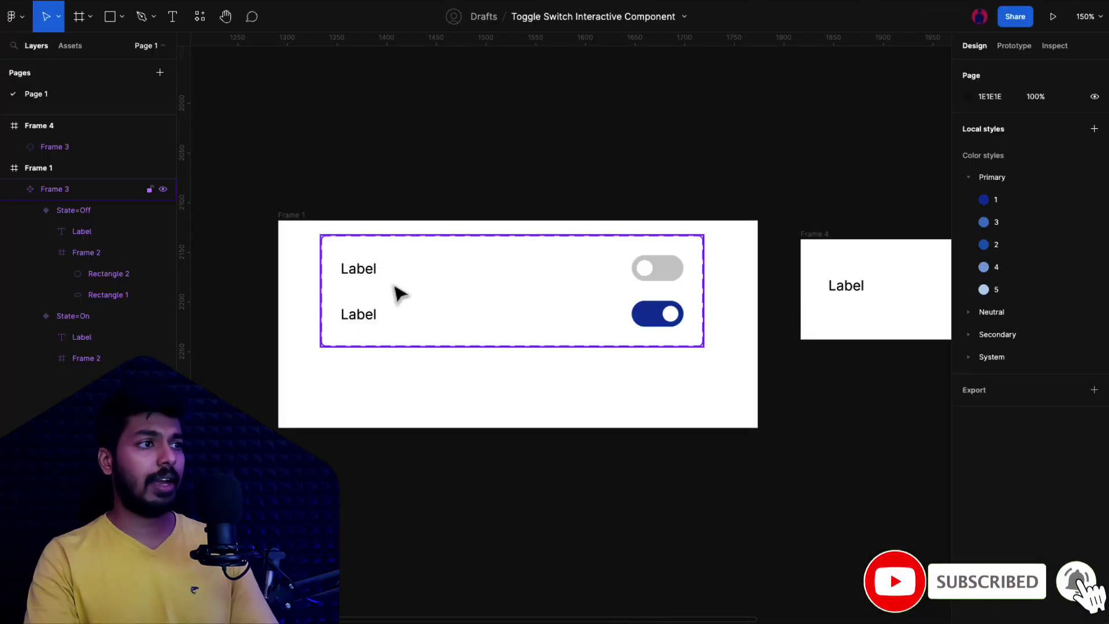
Step: Link the Label text layer's visibility to a new boolean property named Show Label
left_click(360, 278, "ctrl")
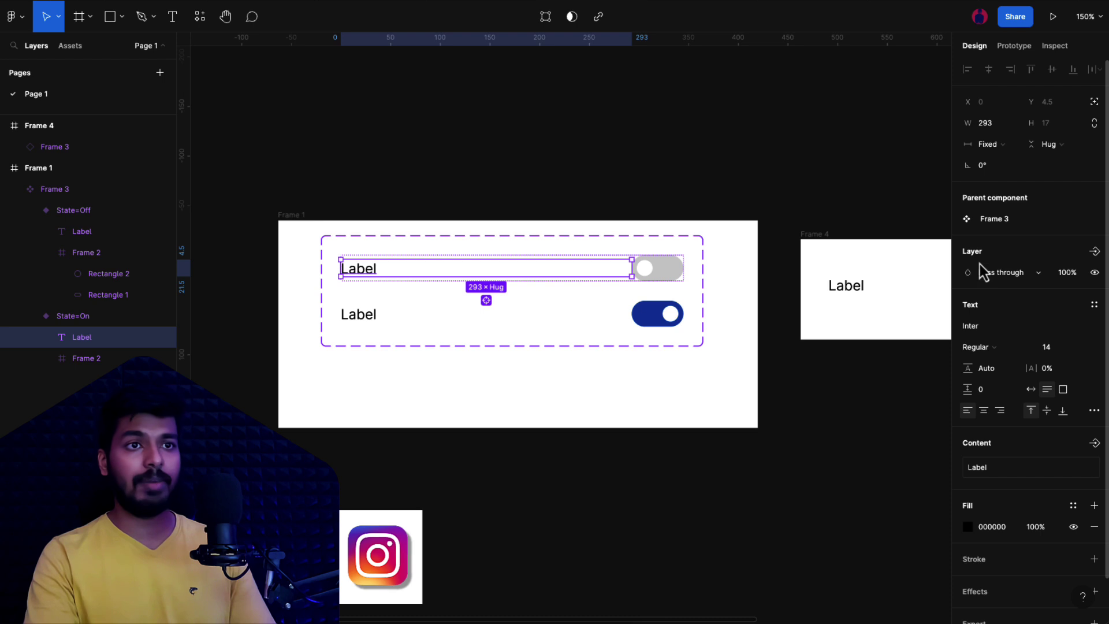
left_click(1096, 253)
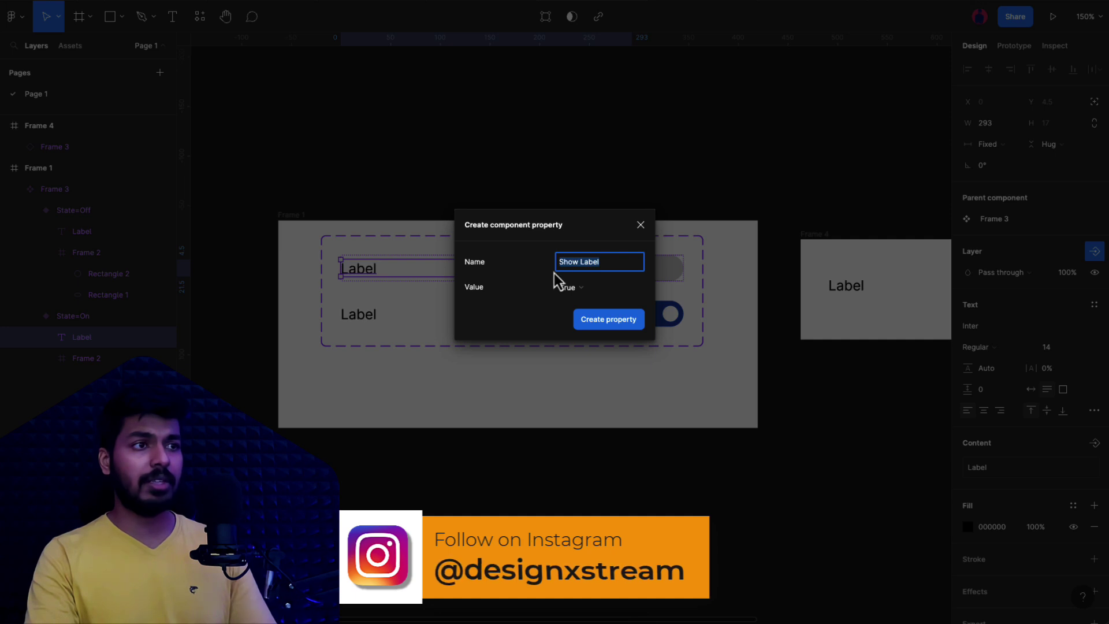
left_click(584, 264)
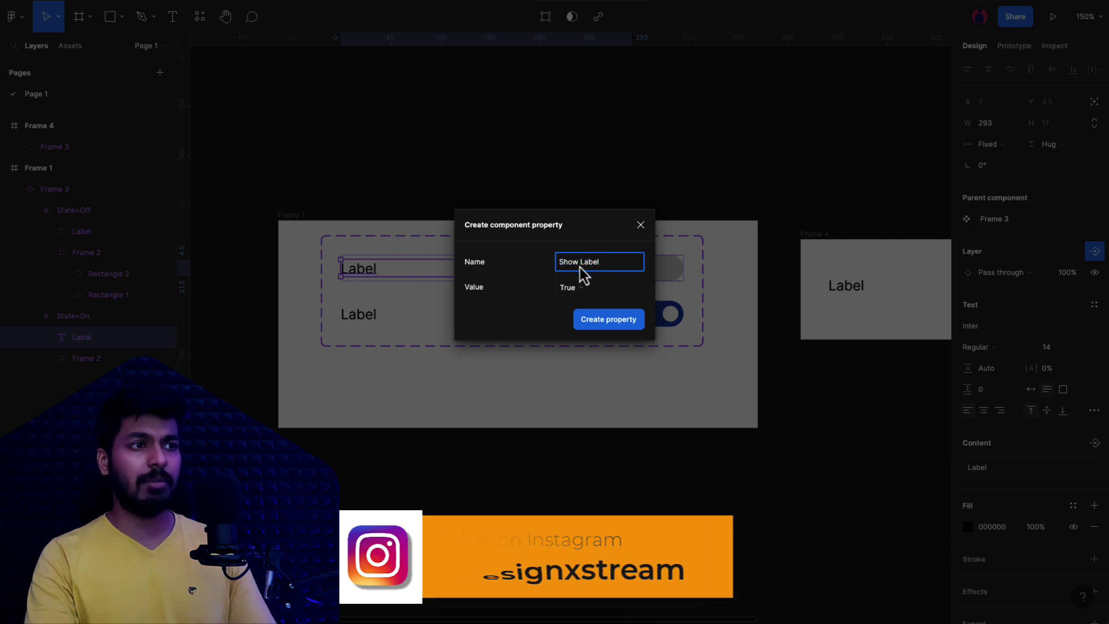
left_click(607, 322)
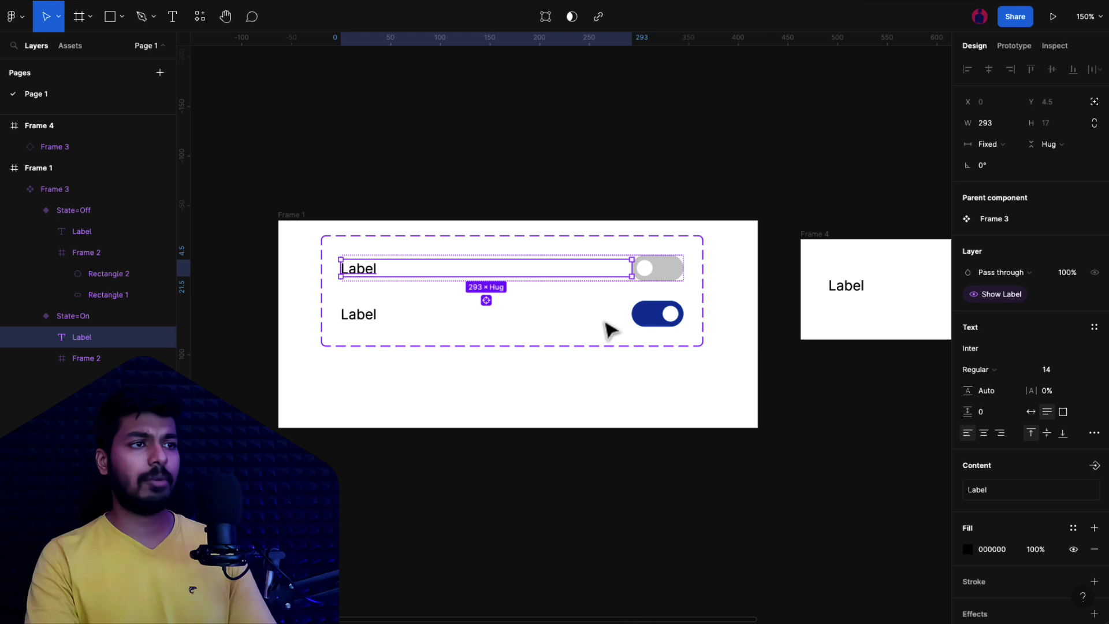
left_click(655, 389)
scroll(693, 391, "right", 6)
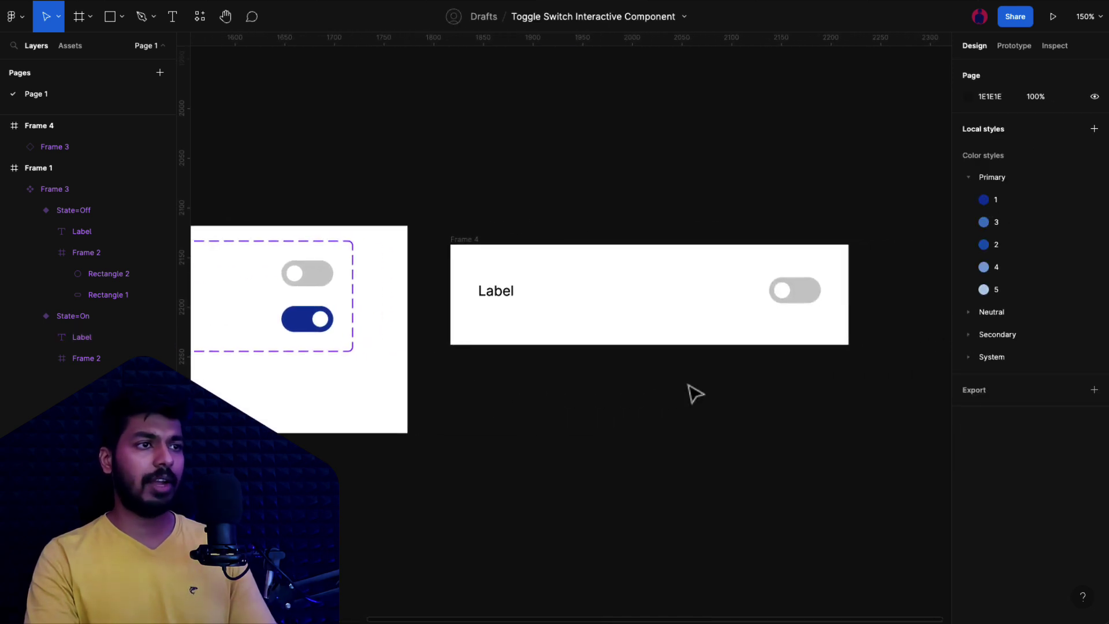
left_click(694, 300)
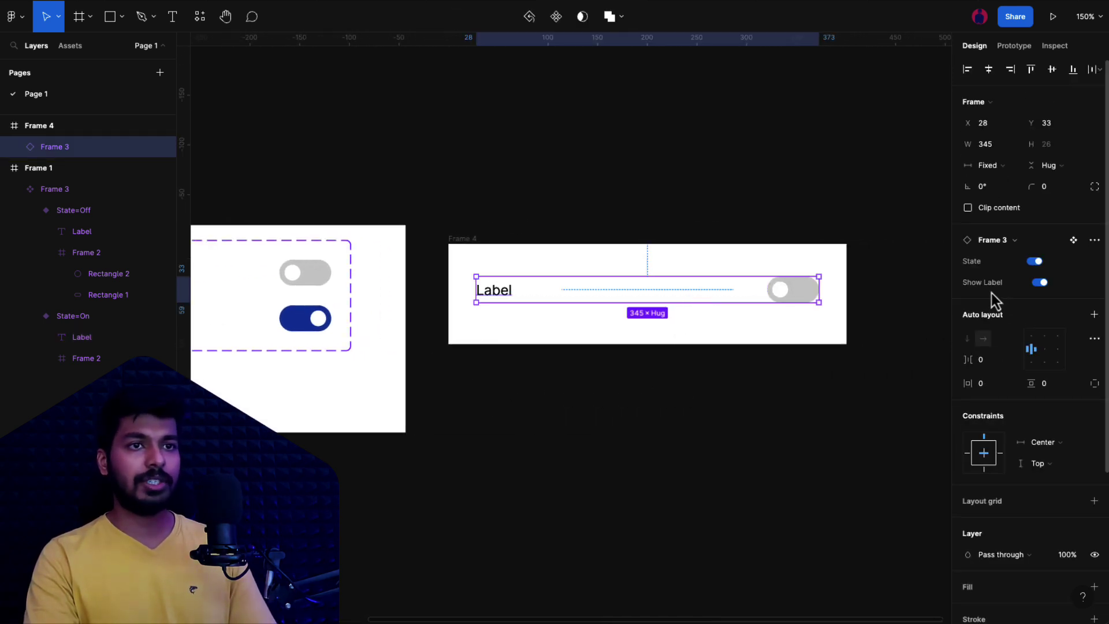
left_click(1039, 284)
left_click(1039, 283)
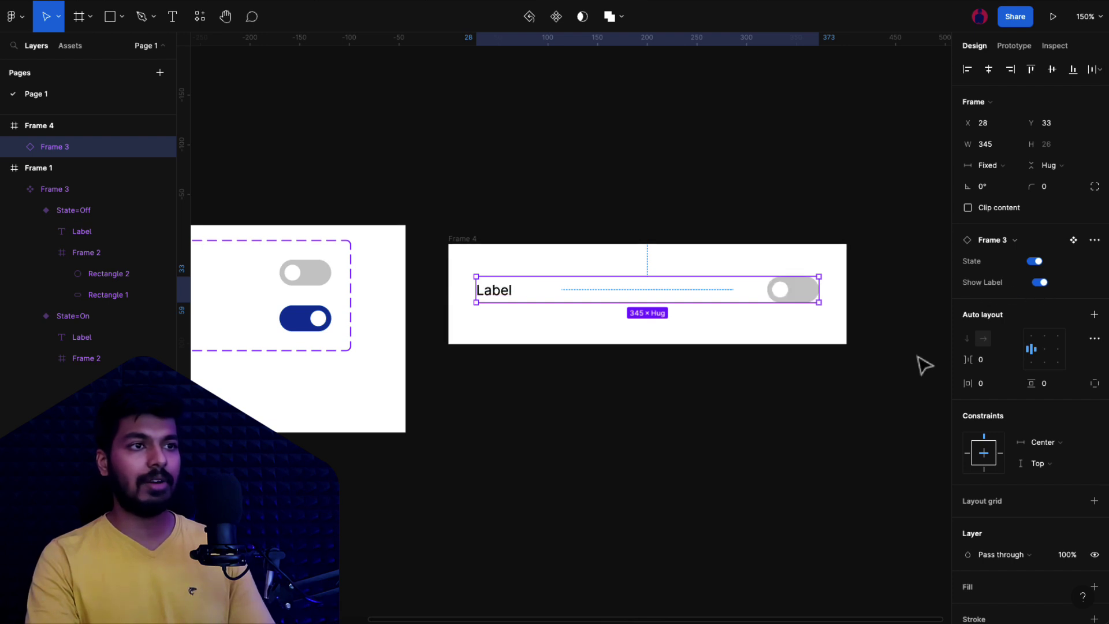